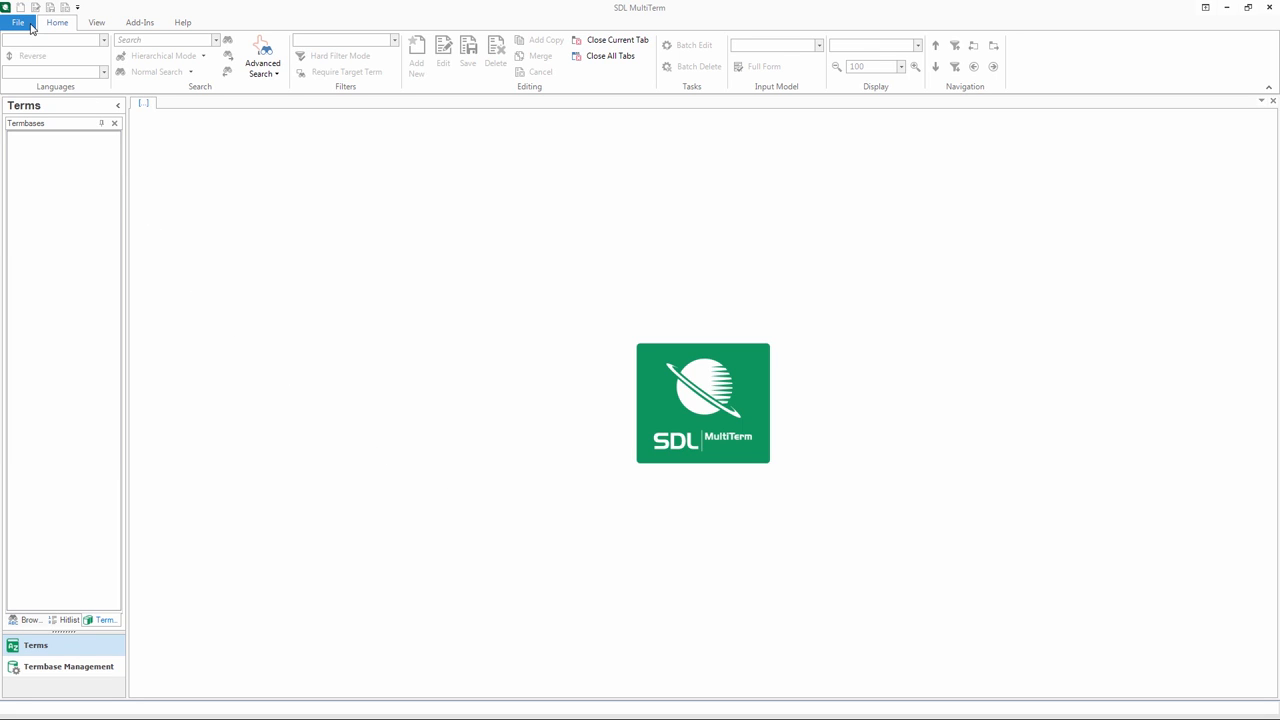
Step: Create a new termbase and save it under the file name My First Termbase
click(20, 22)
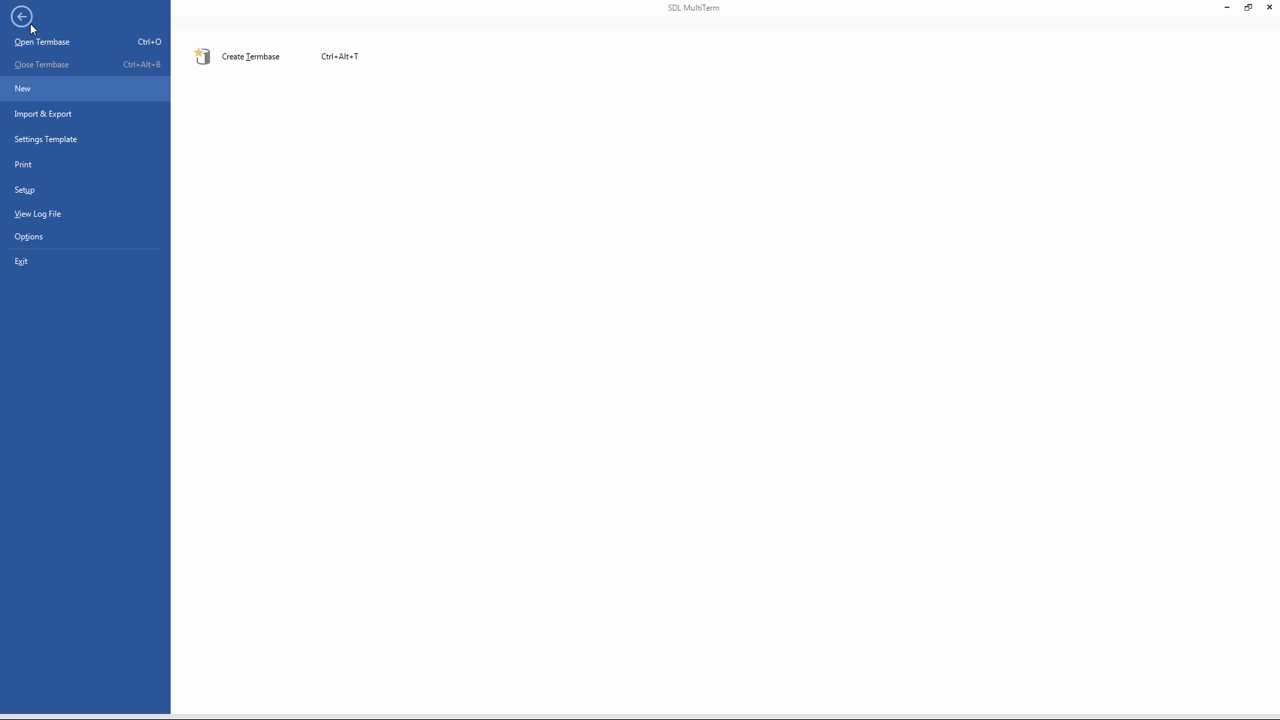
click(276, 57)
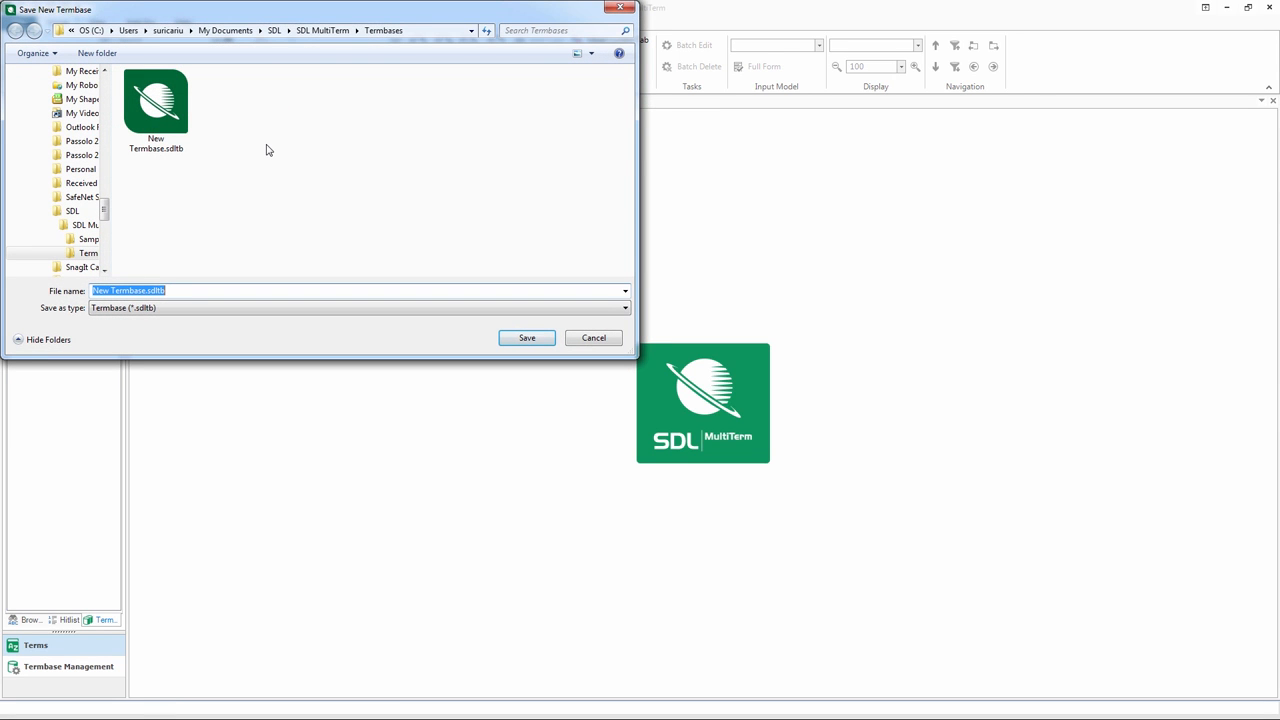
text(My First Termbase)
click(526, 338)
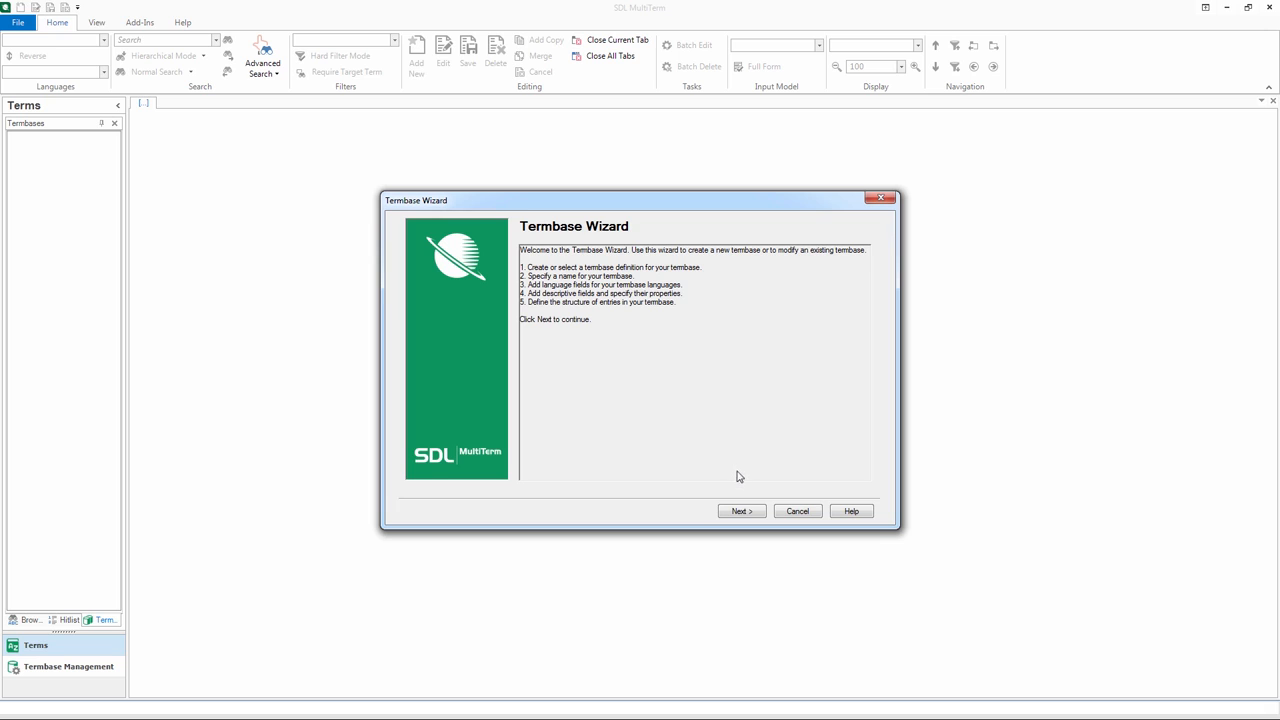
Step: Base the termbase definition on the predefined Multilingual termbase template
click(746, 512)
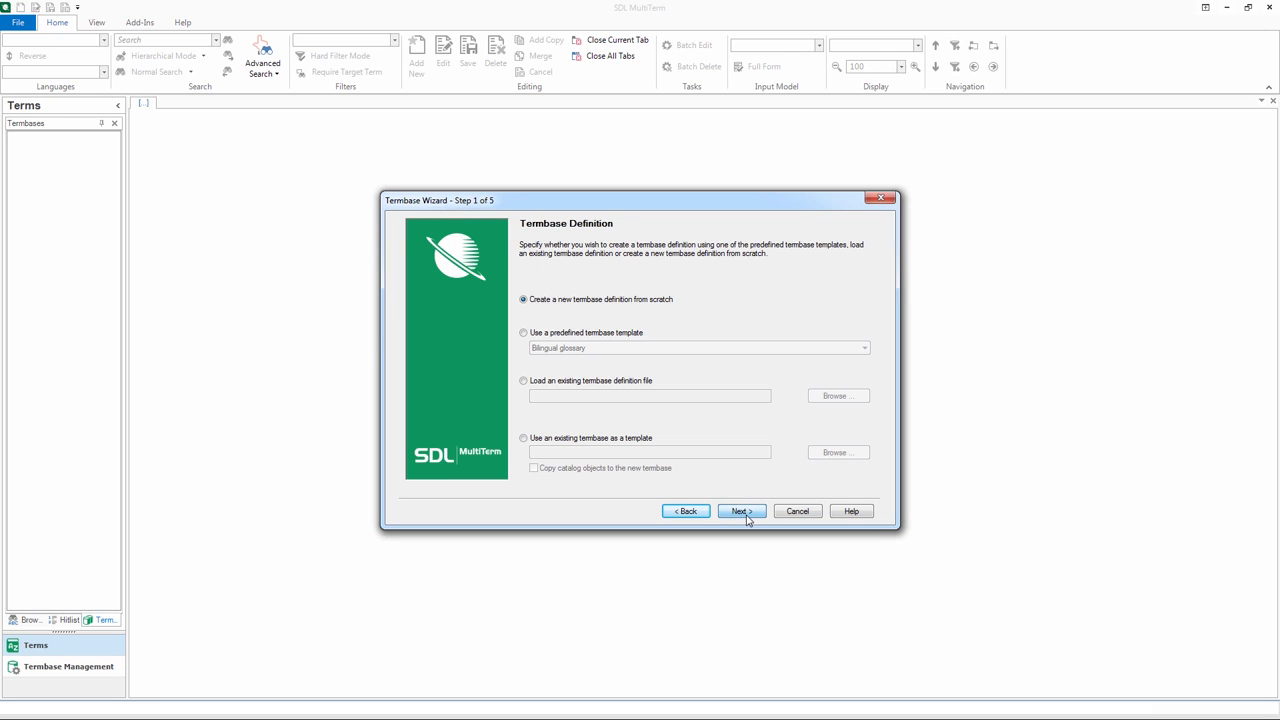
click(636, 338)
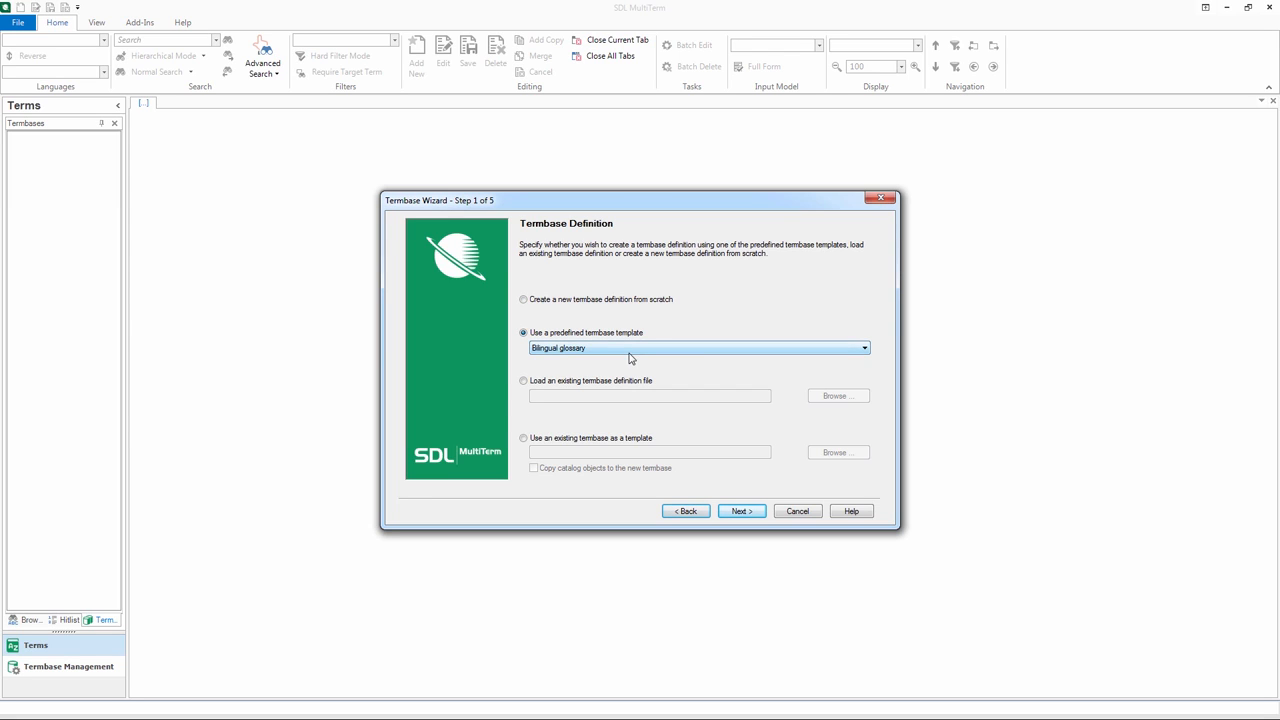
click(629, 352)
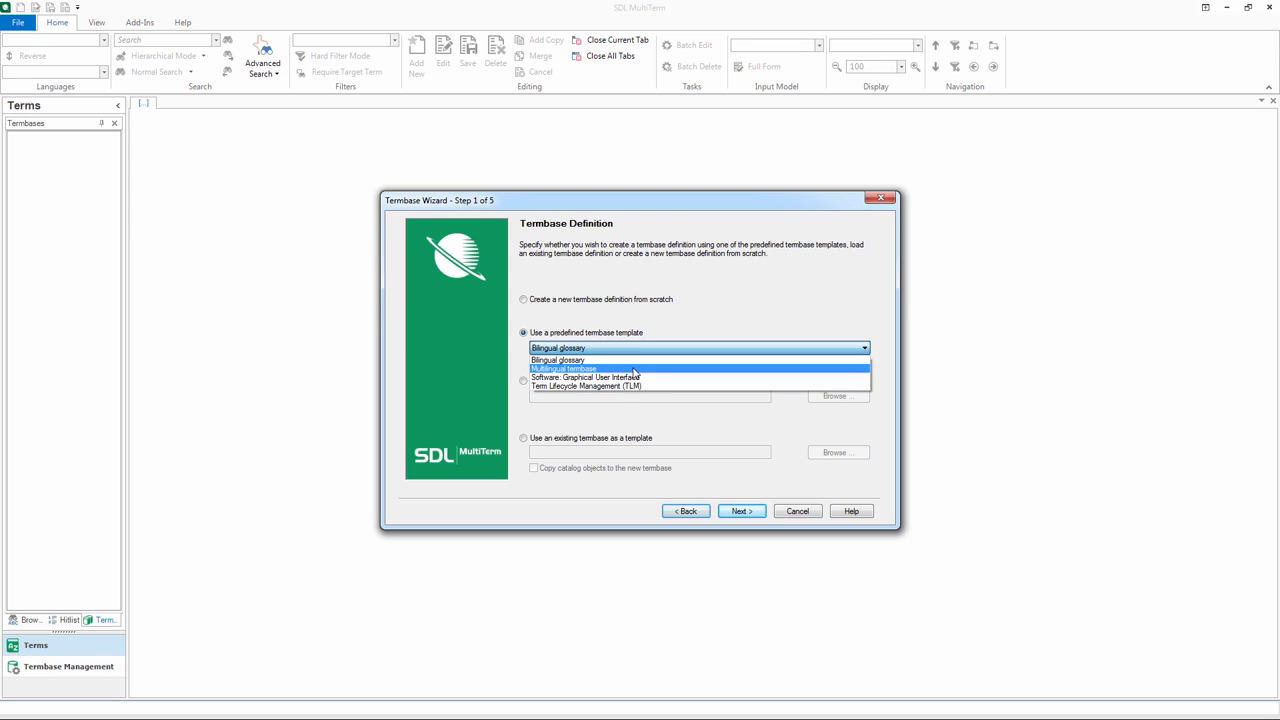
click(632, 370)
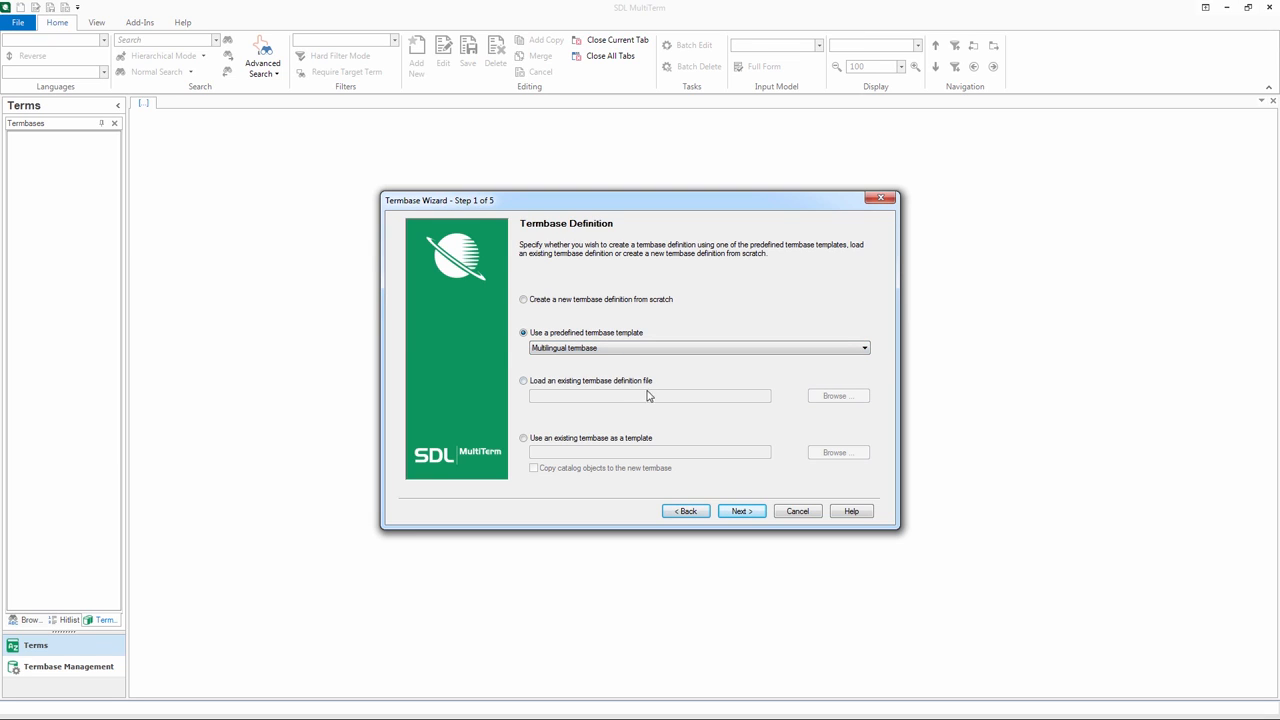
click(741, 511)
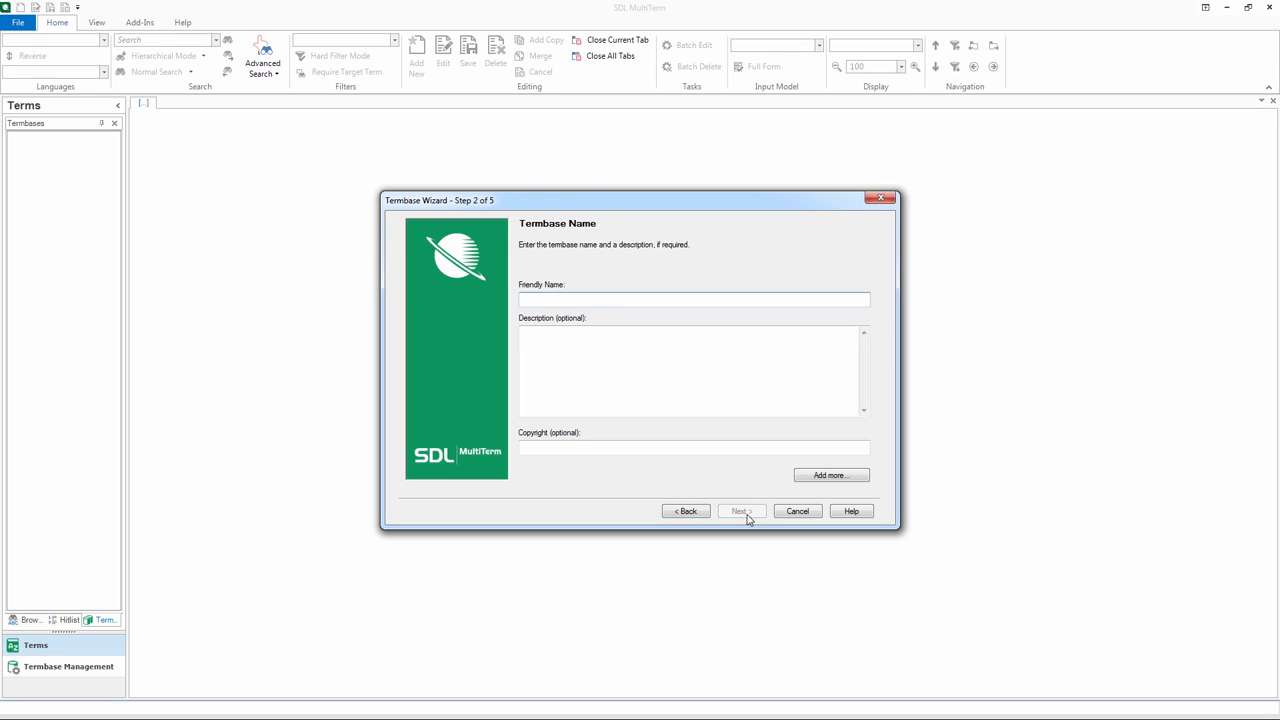
Step: Give the termbase the friendly name "My First Termbase" and the description "This is my first termbase"
text(My First Termbase)
key(Tab)
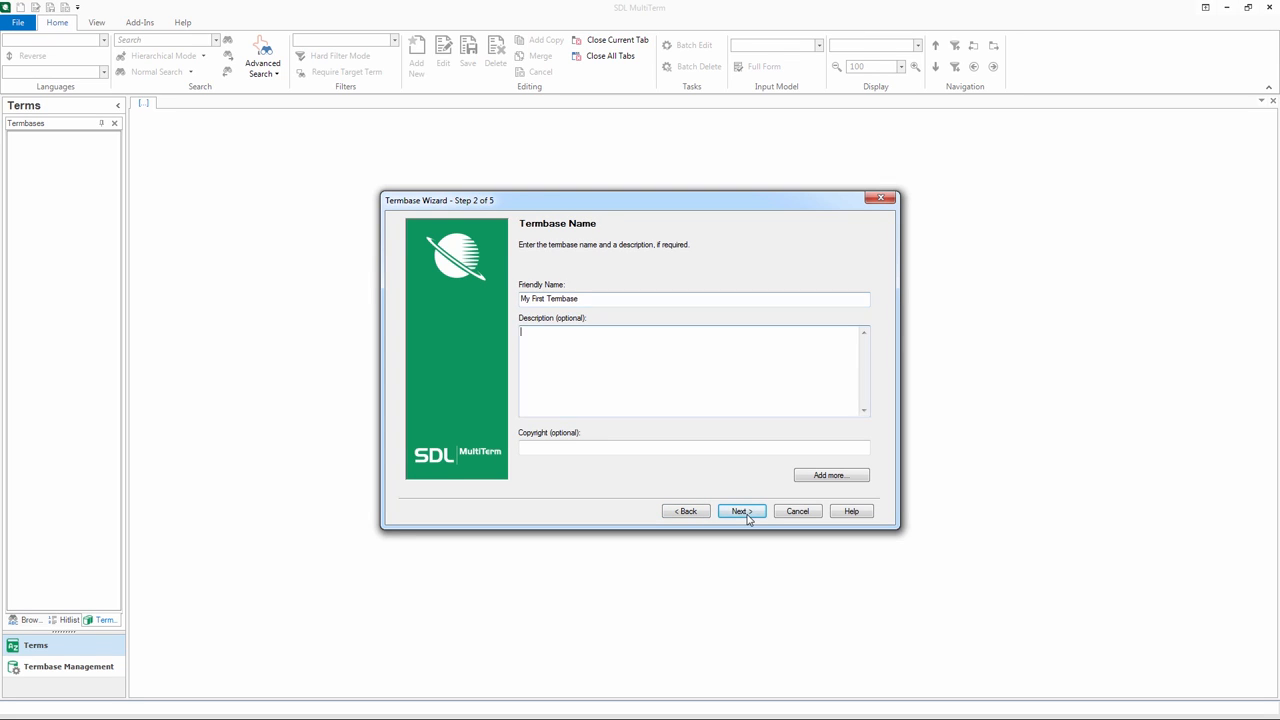
text(This is my first termbase)
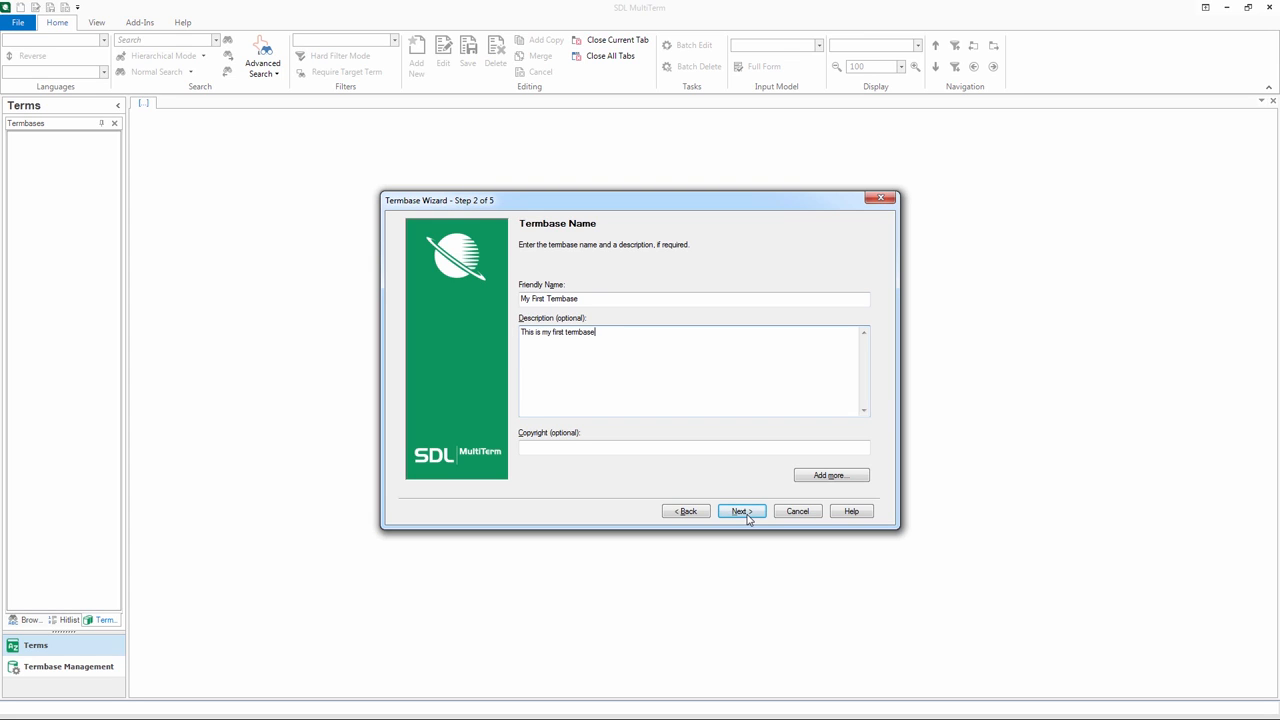
click(742, 512)
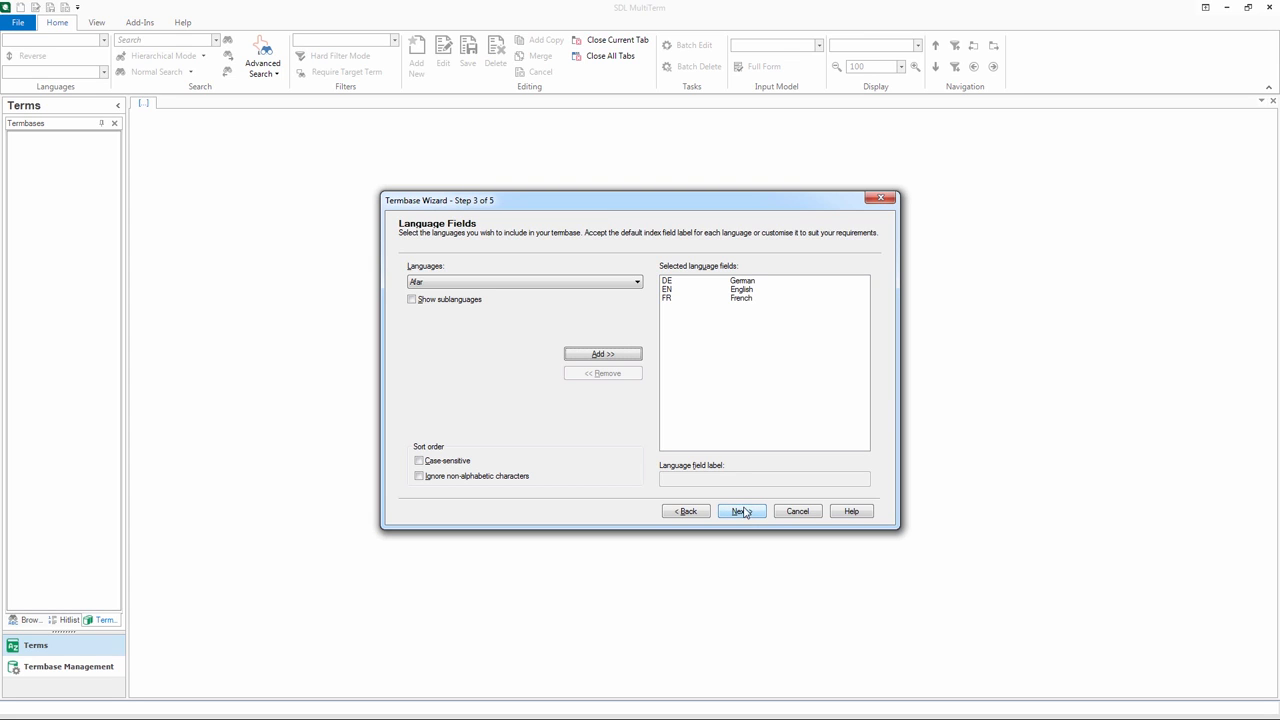
Step: Add Spanish to the termbase's selected language fields and continue to the descriptive fields
click(637, 284)
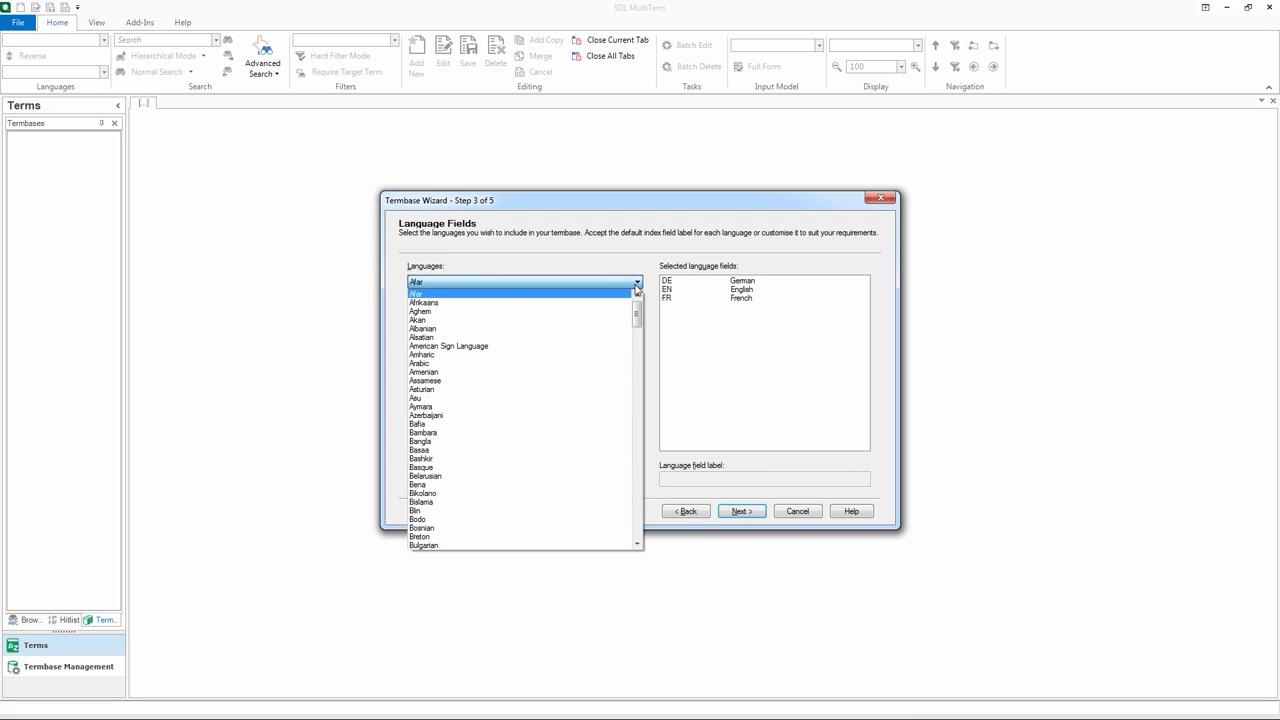
scroll(594, 460, down, 20)
scroll(594, 455, down, 2)
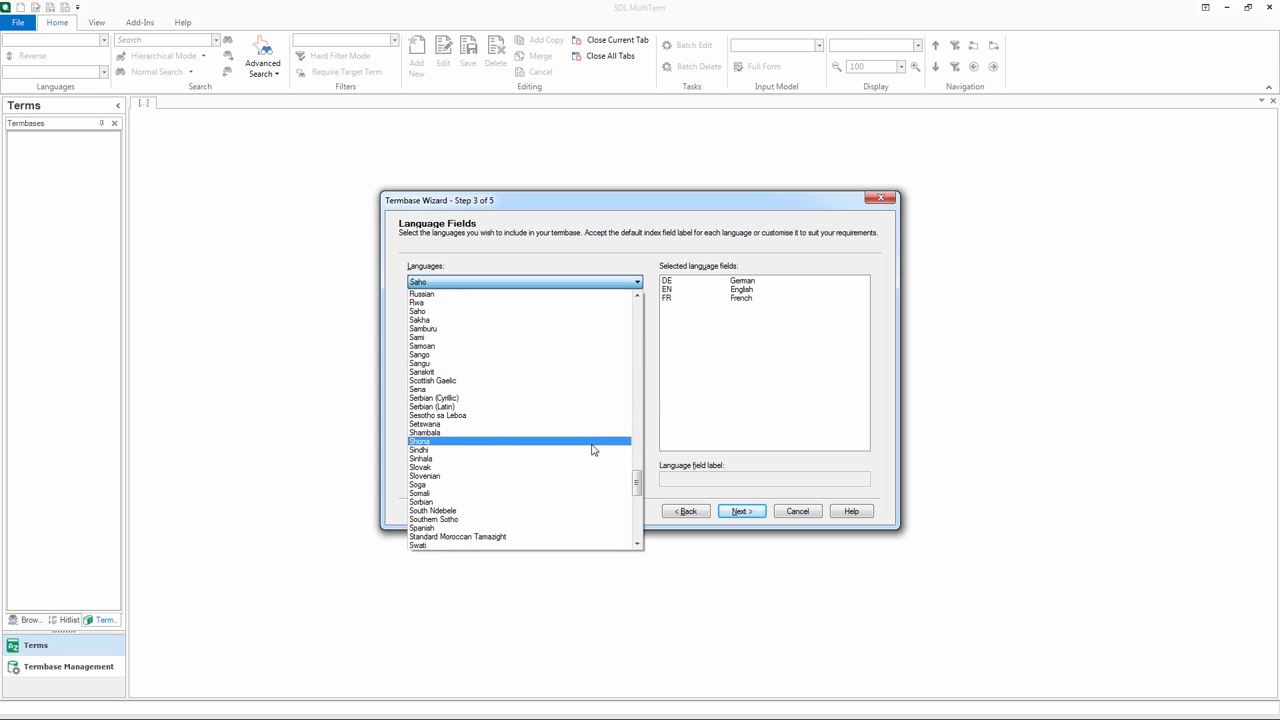
click(592, 528)
click(634, 358)
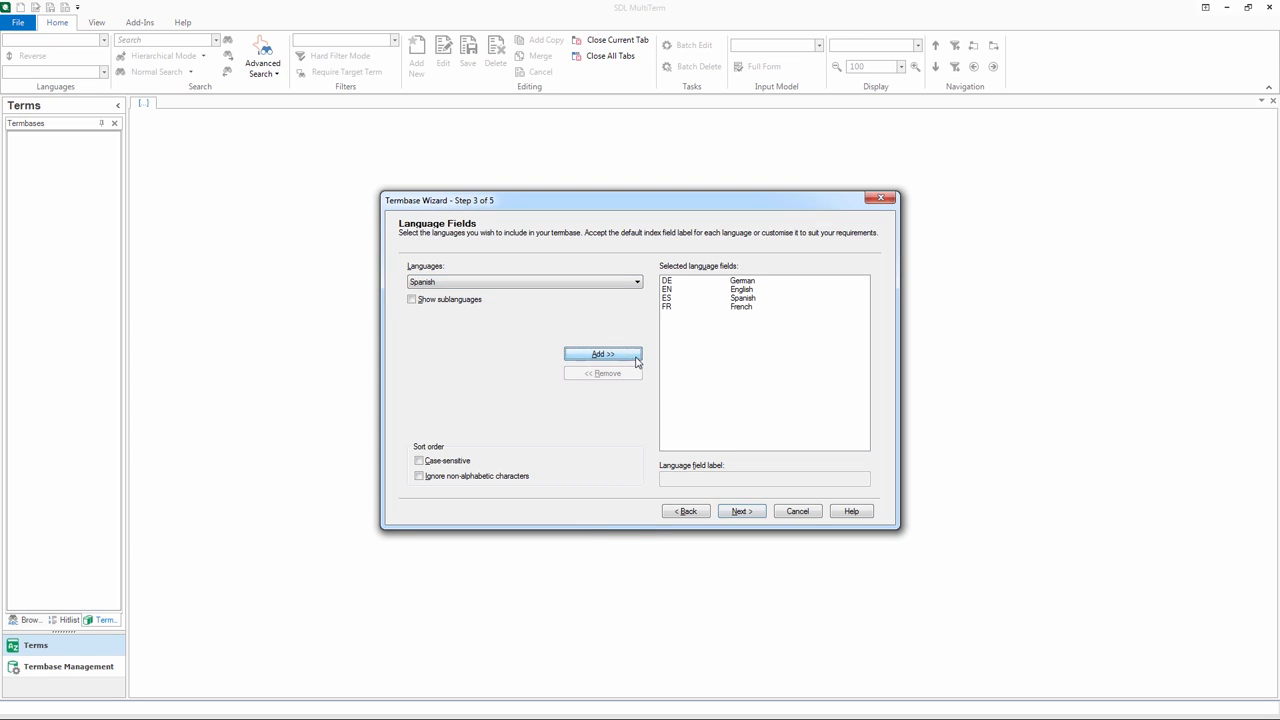
click(740, 512)
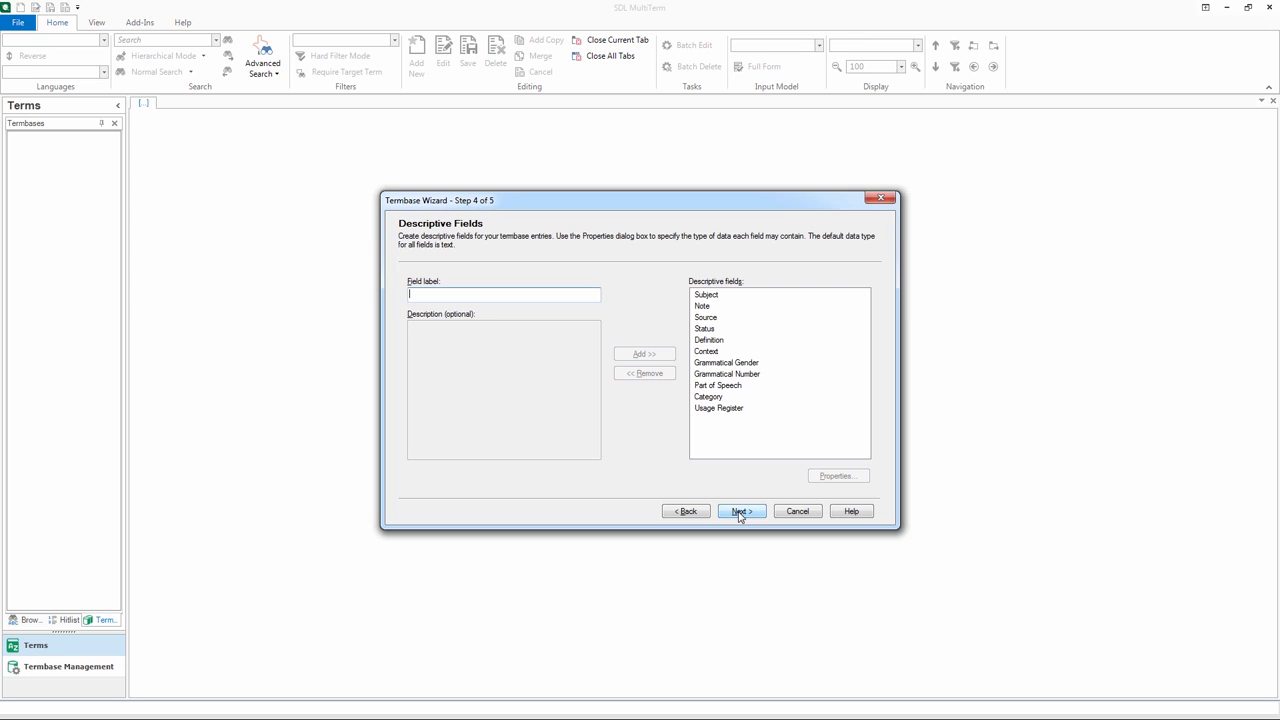
Step: Rename the descriptive fields Grammatical Gender and Grammatical Number to Gender and Number
click(757, 362)
click(757, 362)
drag(738, 362, 672, 365)
key(Delete)
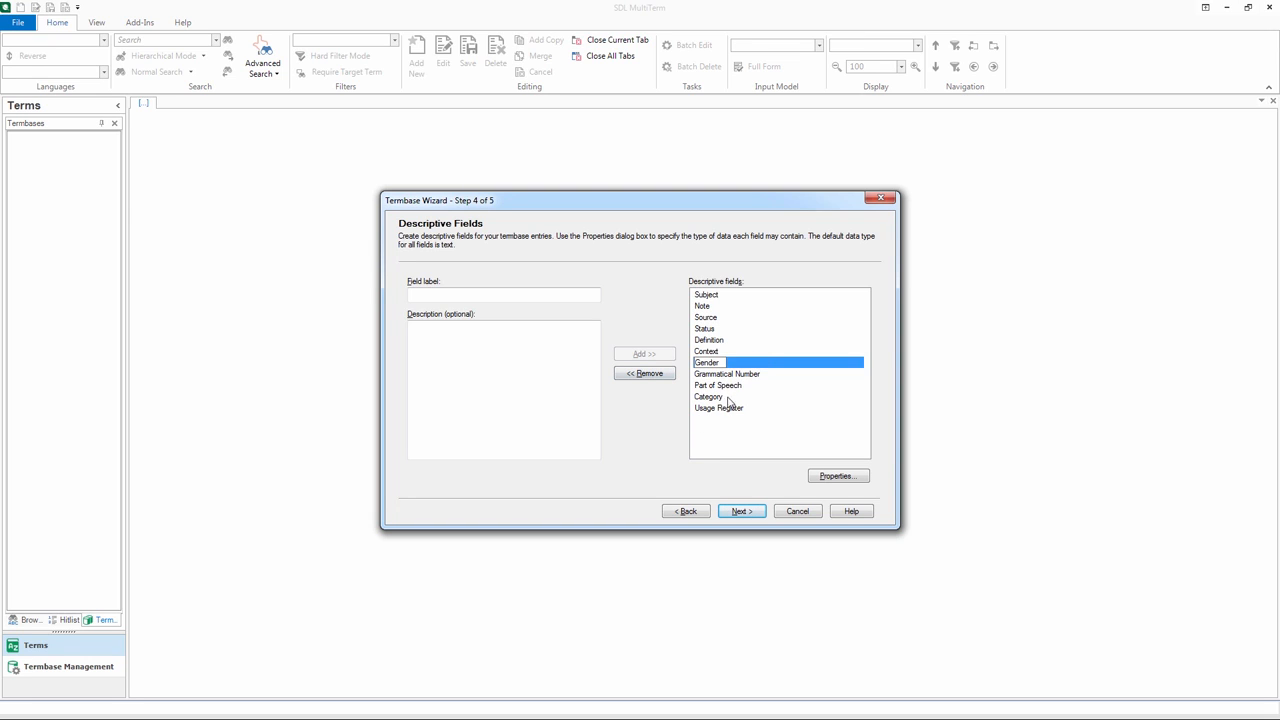
click(733, 375)
click(736, 373)
drag(736, 373, 681, 376)
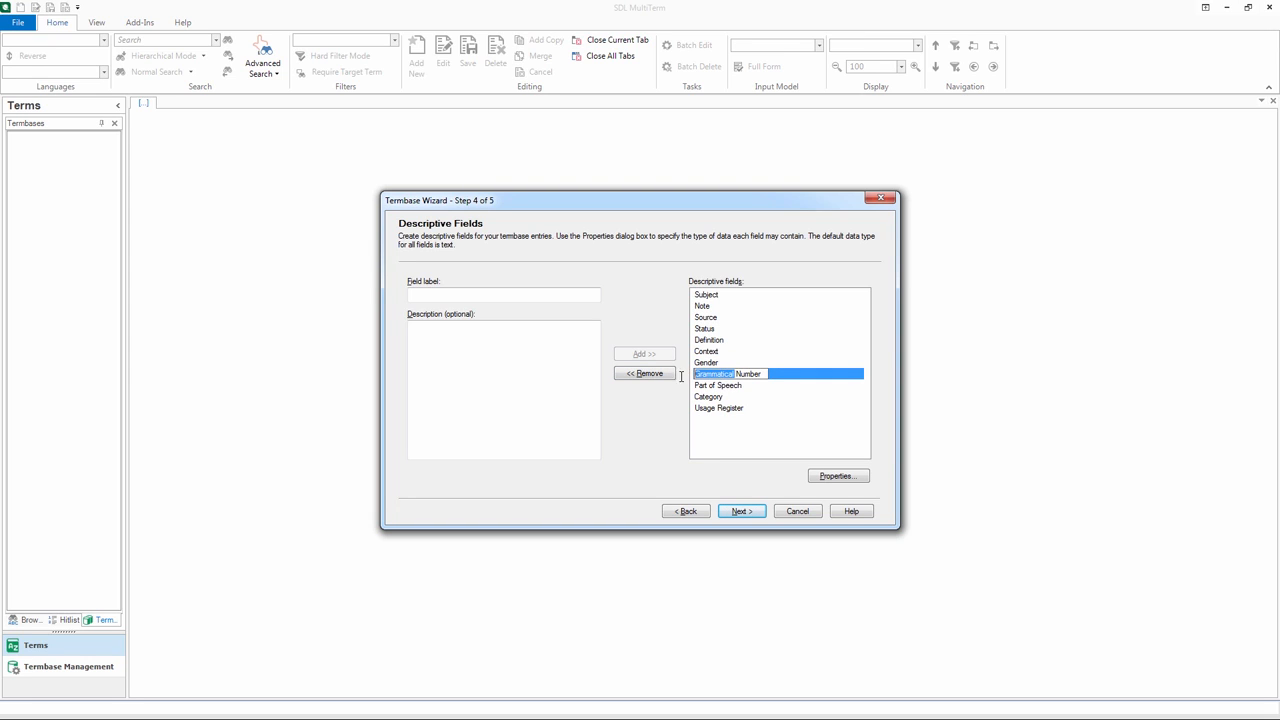
key(Delete)
Step: Rename the descriptive field Usage Register to Usage
click(733, 408)
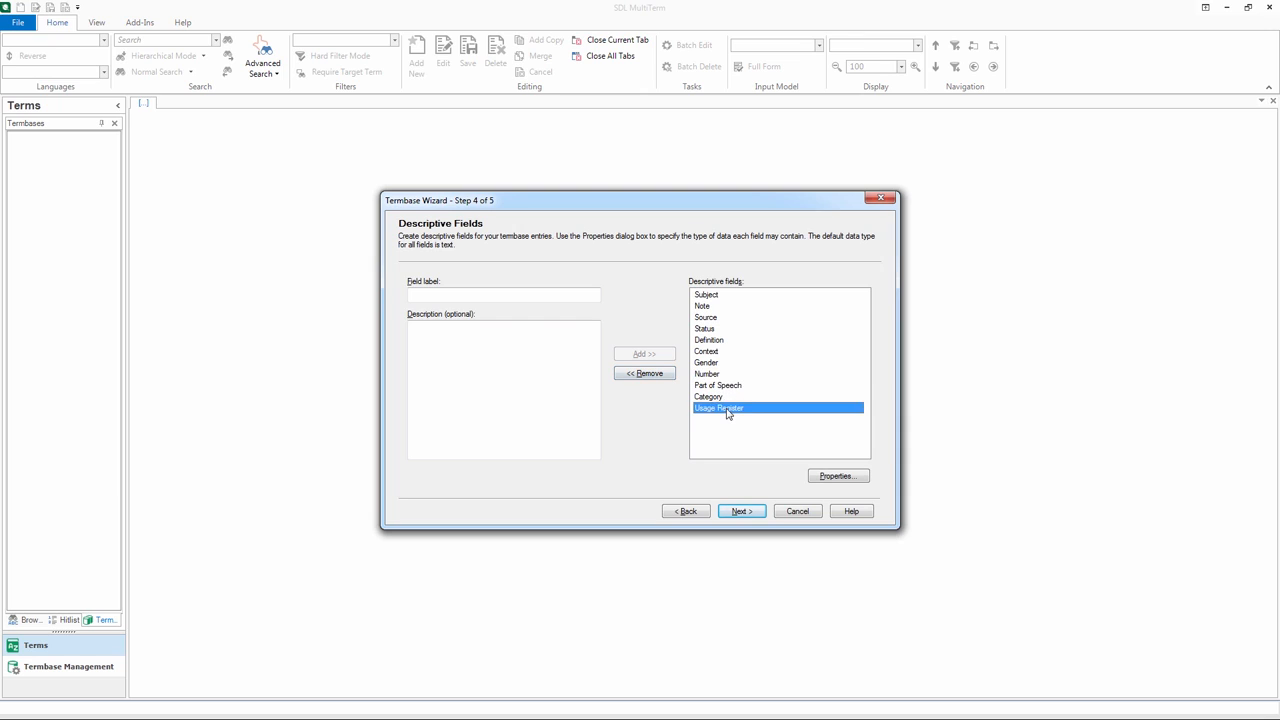
click(718, 410)
drag(718, 410, 778, 412)
key(Delete)
Step: Add the values Automotive and IT to the Subject field's picklist
click(710, 298)
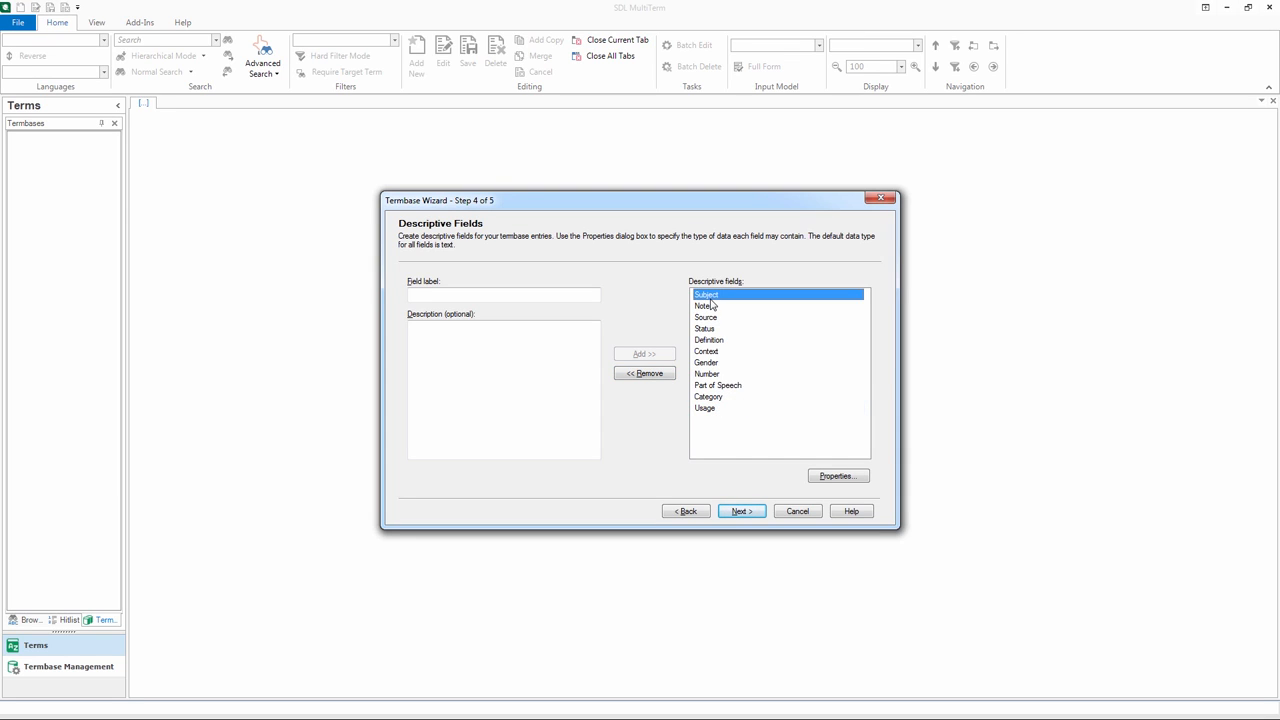
click(834, 476)
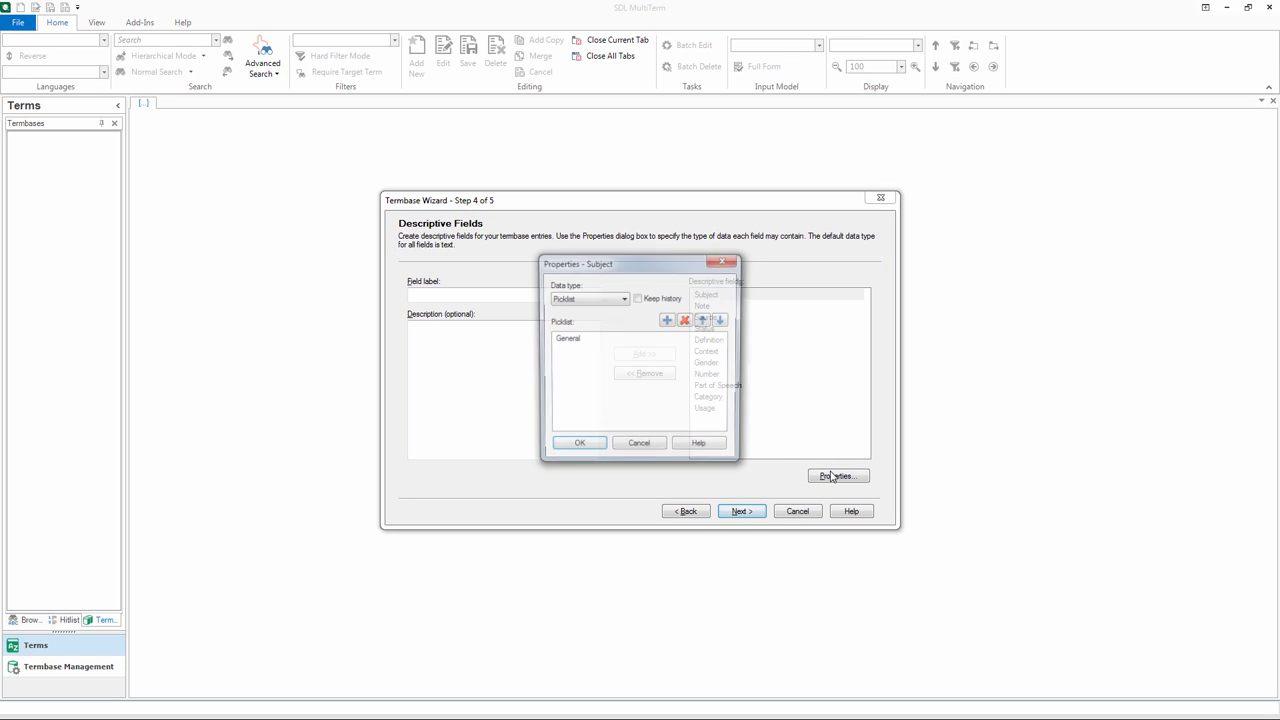
click(667, 320)
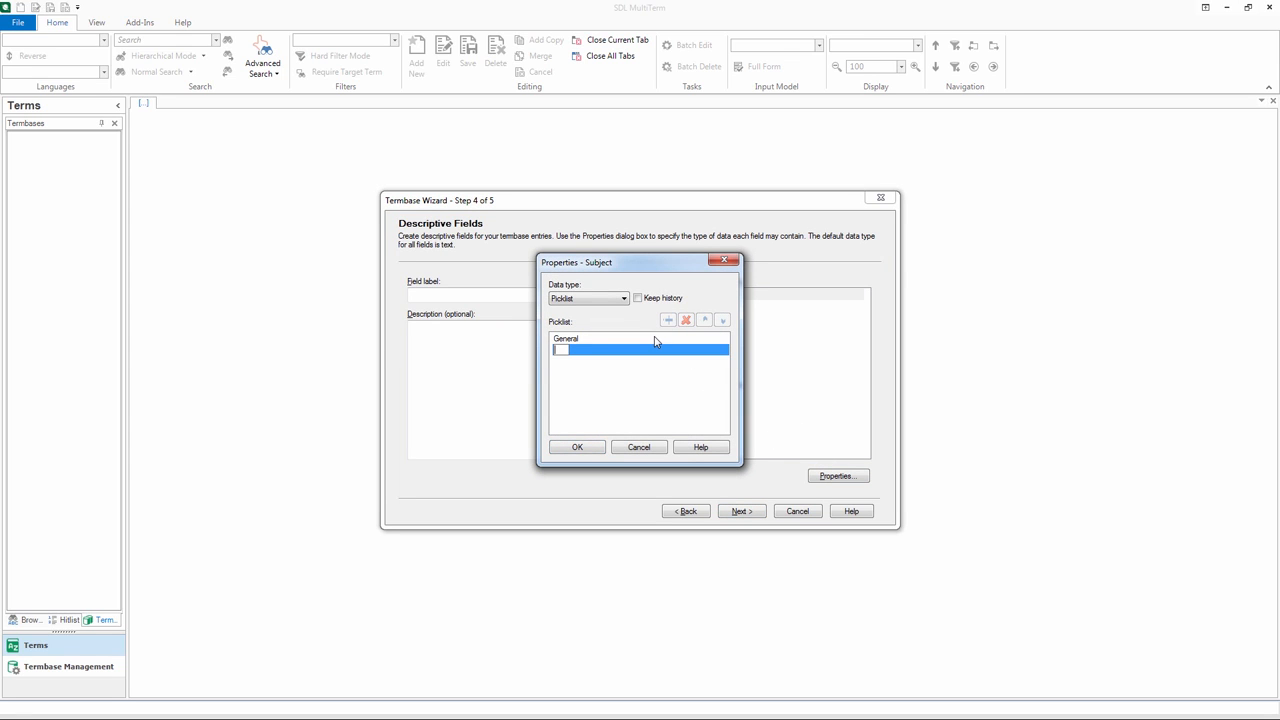
text(Automotive)
click(670, 372)
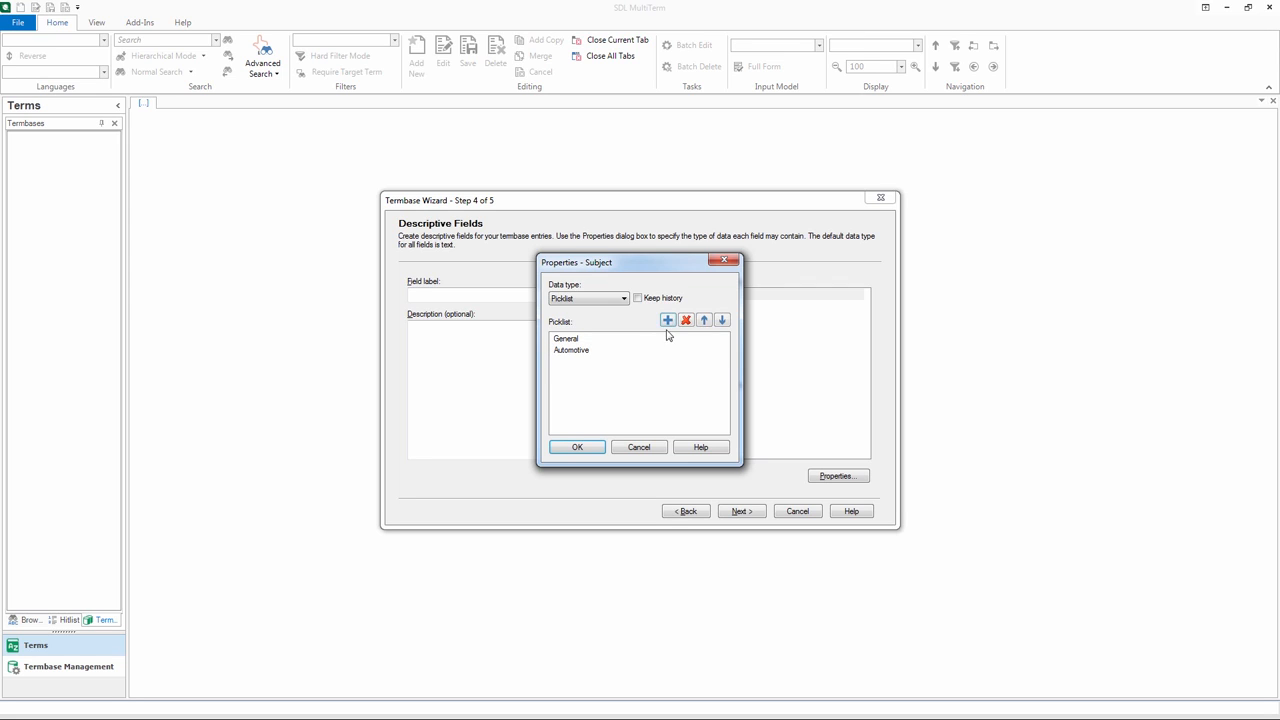
click(667, 320)
text(IT)
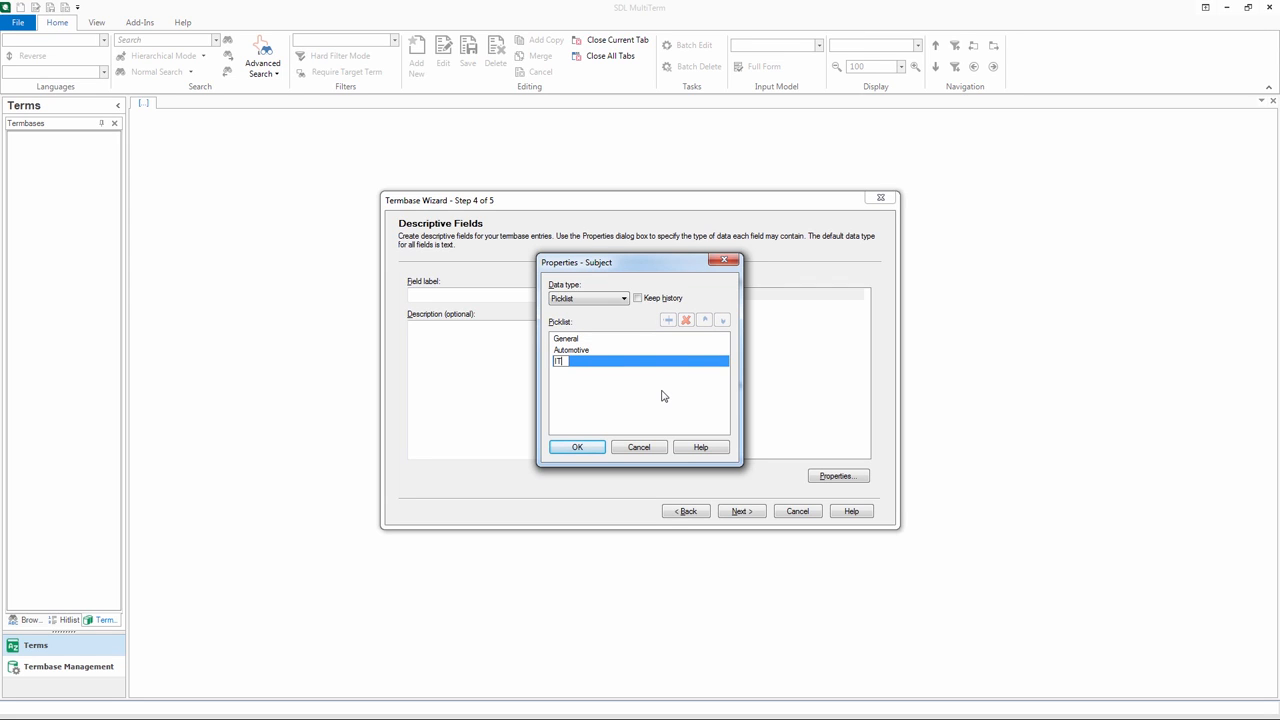
click(661, 396)
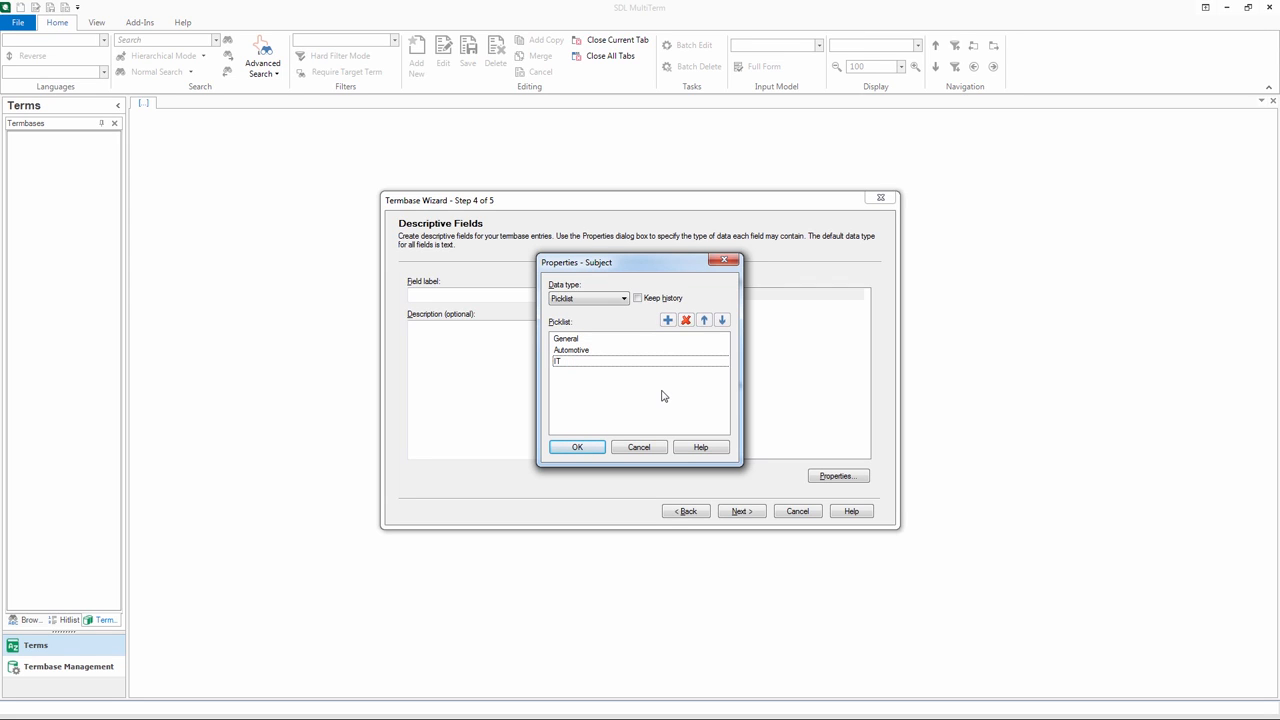
Step: Try the Text and Number data types for the Subject field and return it to Picklist
click(617, 299)
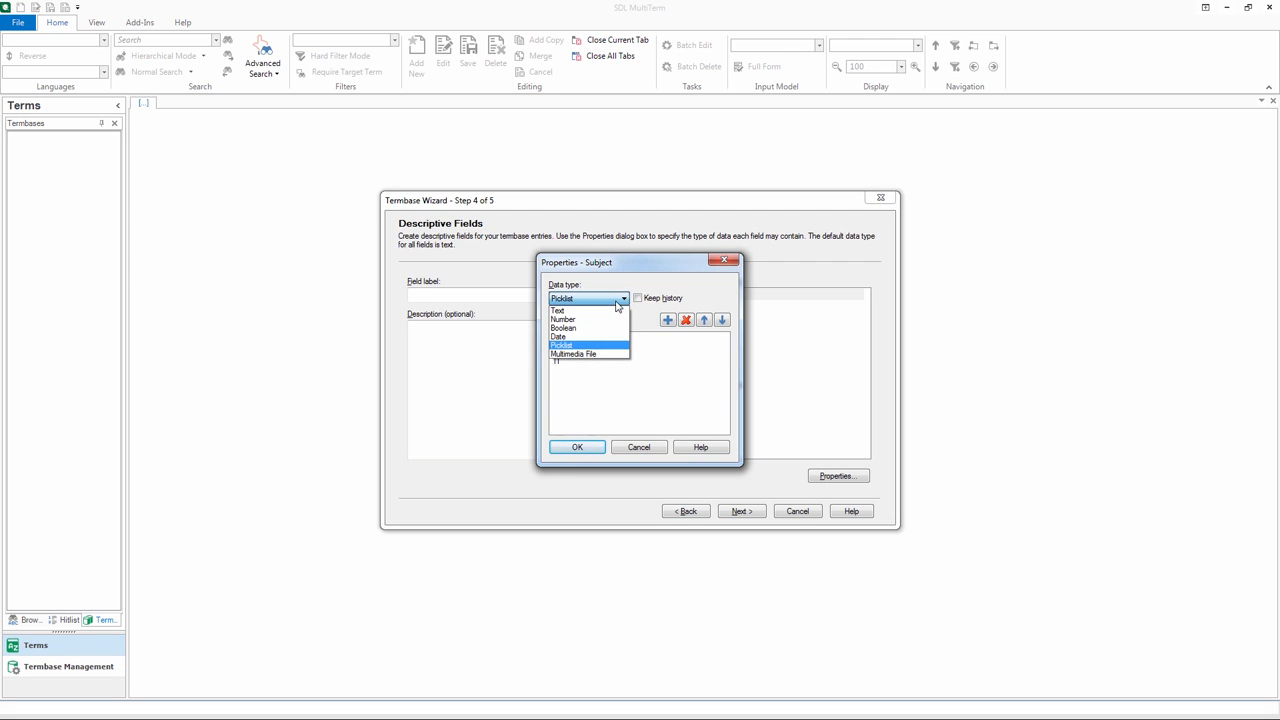
click(614, 311)
click(616, 299)
click(610, 319)
click(613, 299)
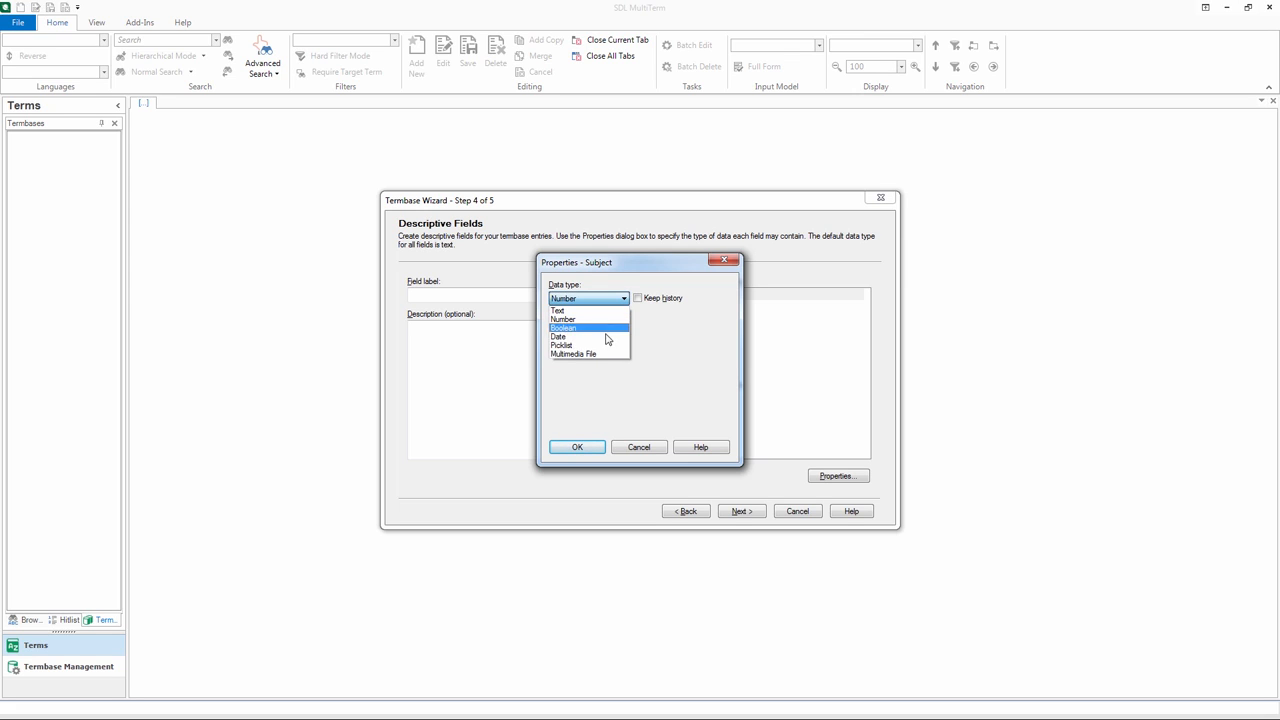
click(606, 343)
Step: Accept the Subject field's properties and continue to the entry structure definition
click(580, 447)
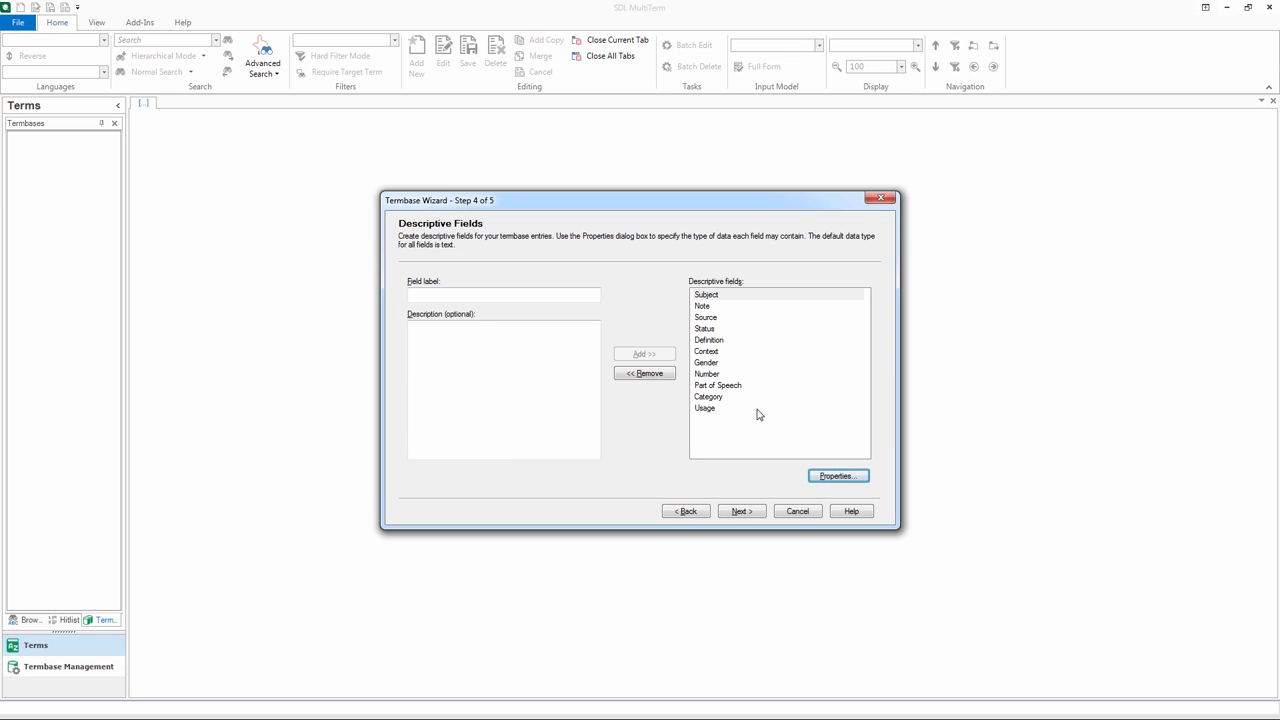
click(750, 375)
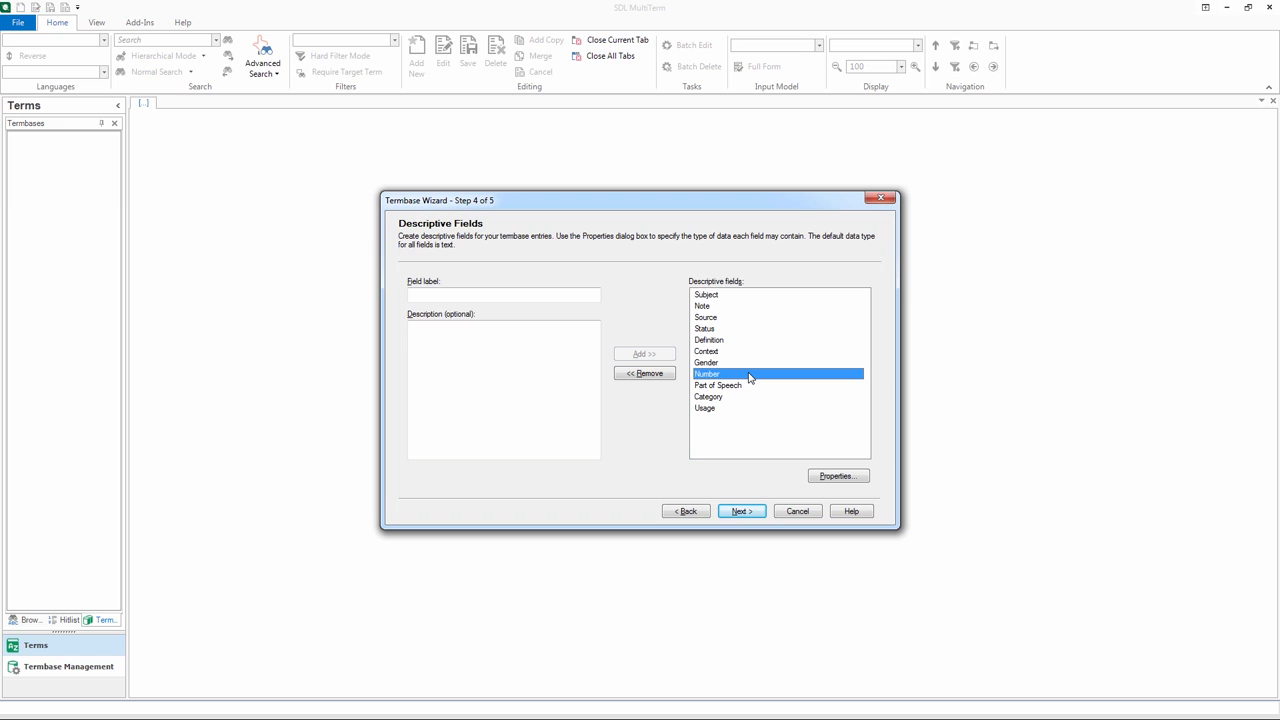
click(741, 511)
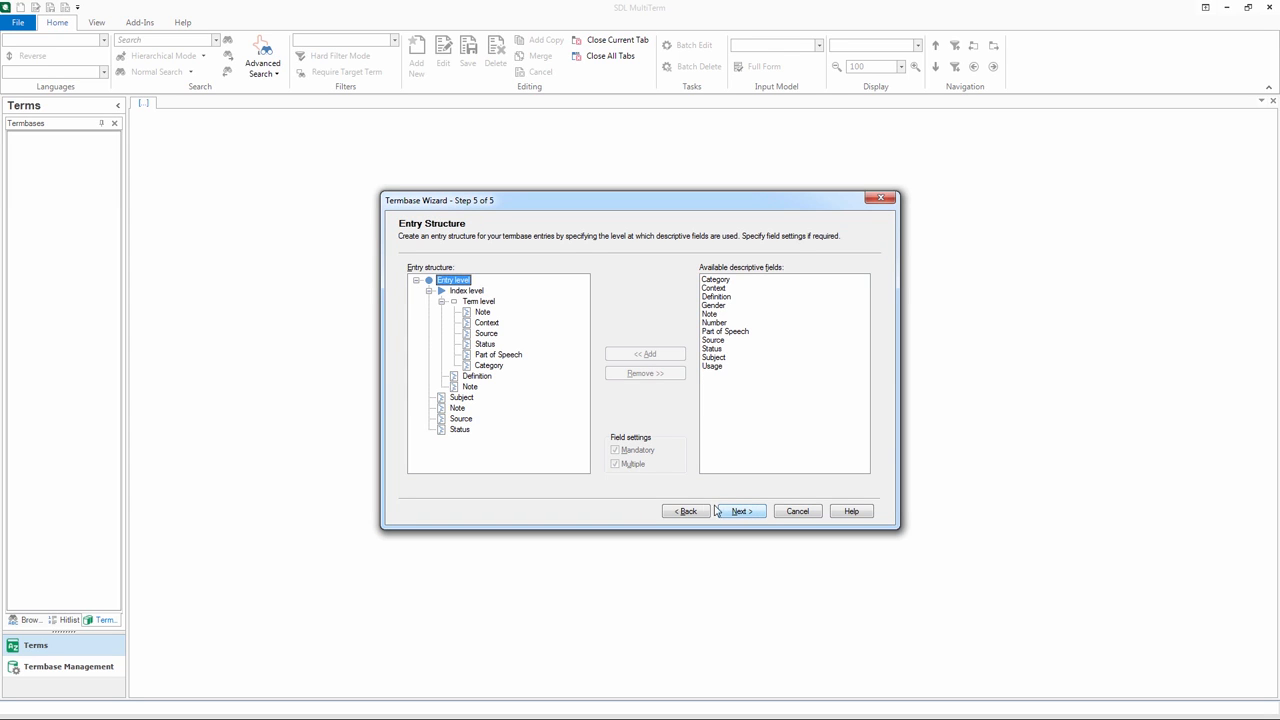
Step: Examine the entry-level fields Subject, Note, Source and Status, plus the index and term levels of the entry structure
click(463, 398)
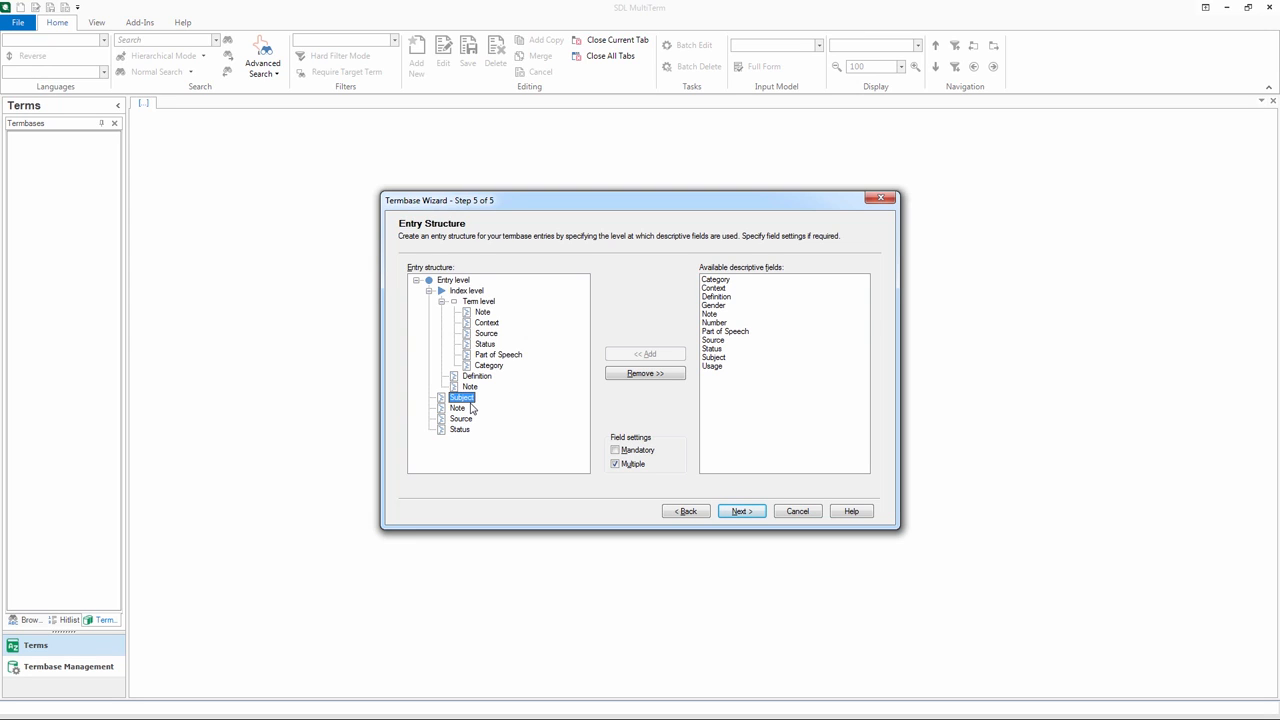
click(464, 411)
click(464, 420)
click(462, 430)
click(484, 291)
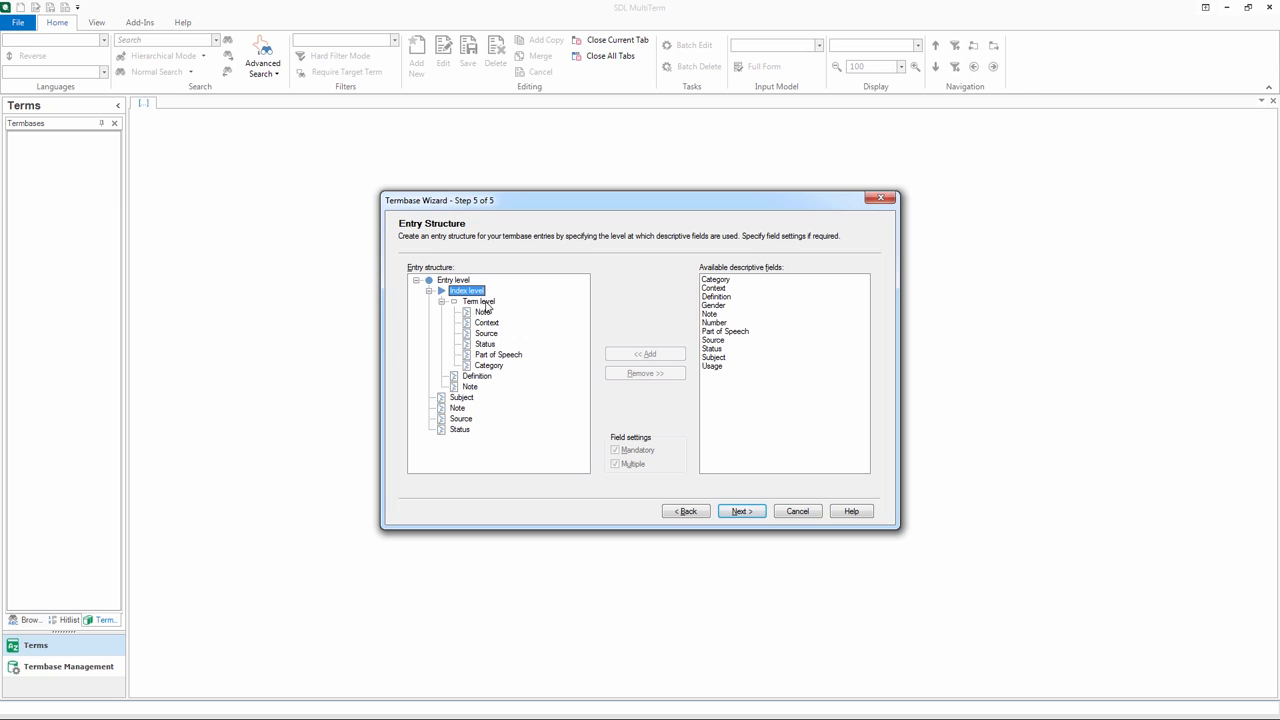
click(482, 302)
Step: Add the Usage field to the term level and place it between Status and Part of Speech
click(730, 368)
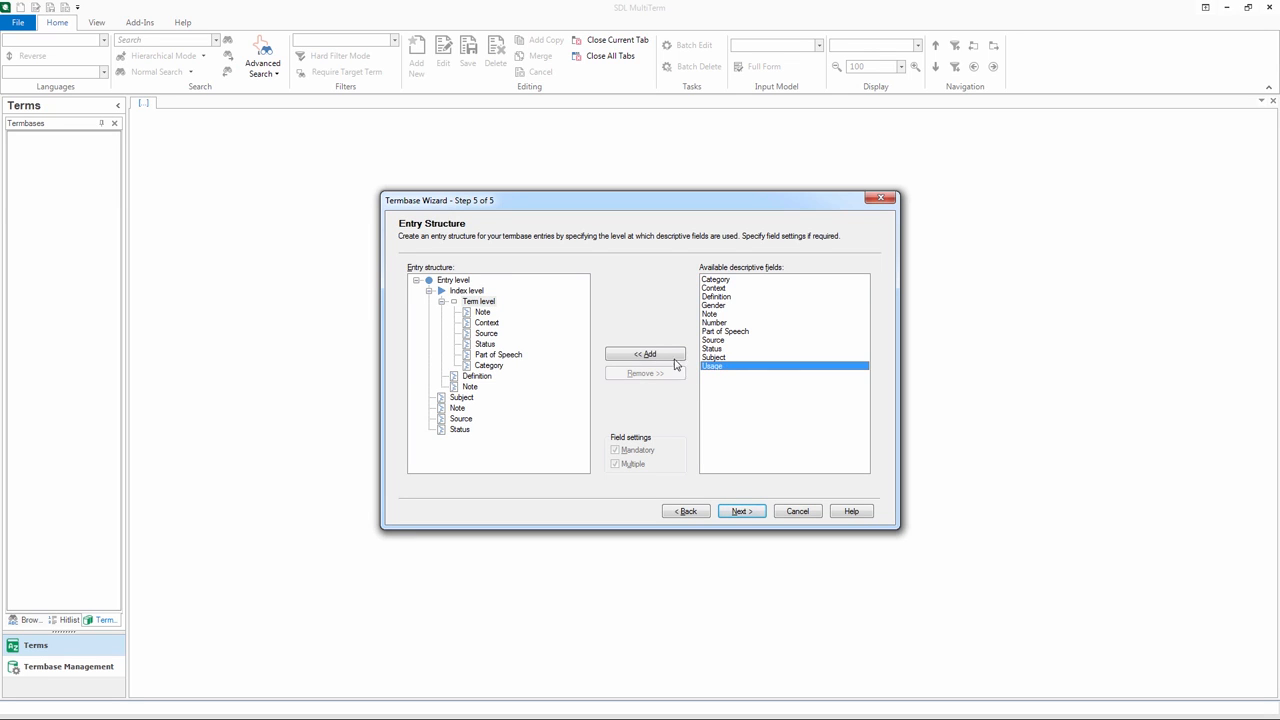
click(494, 304)
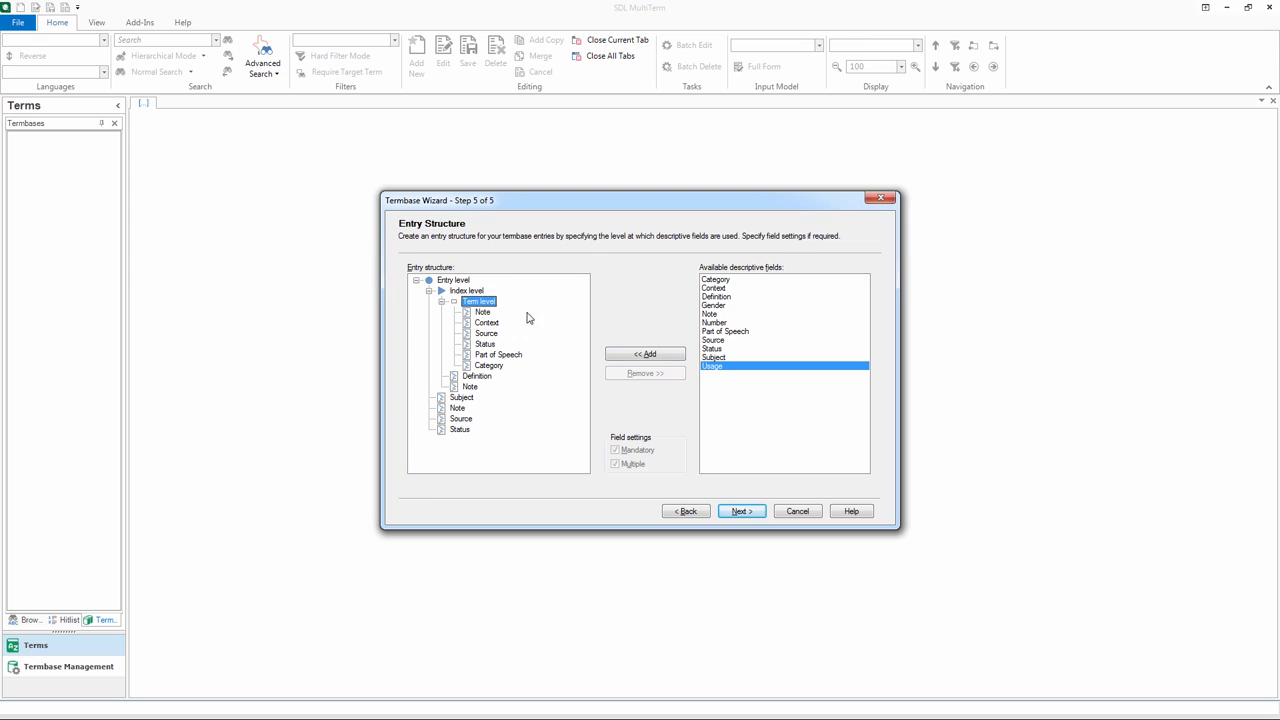
click(646, 355)
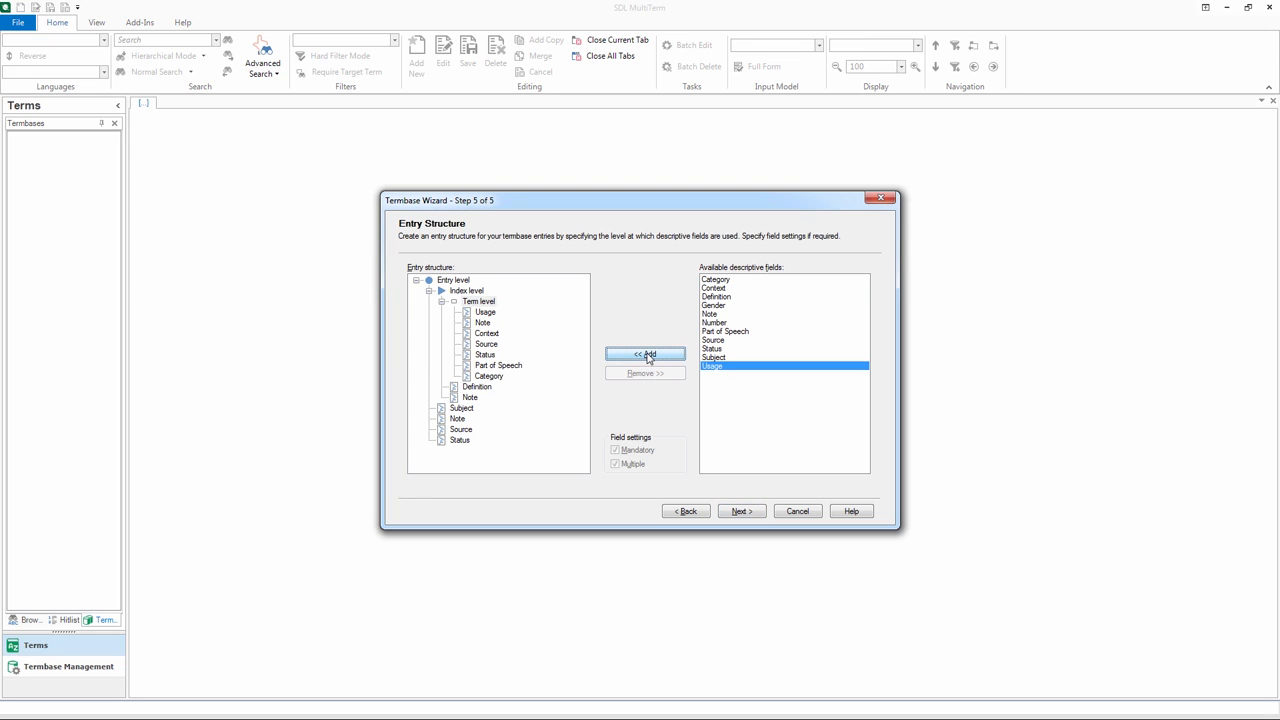
click(490, 314)
drag(492, 317, 500, 372)
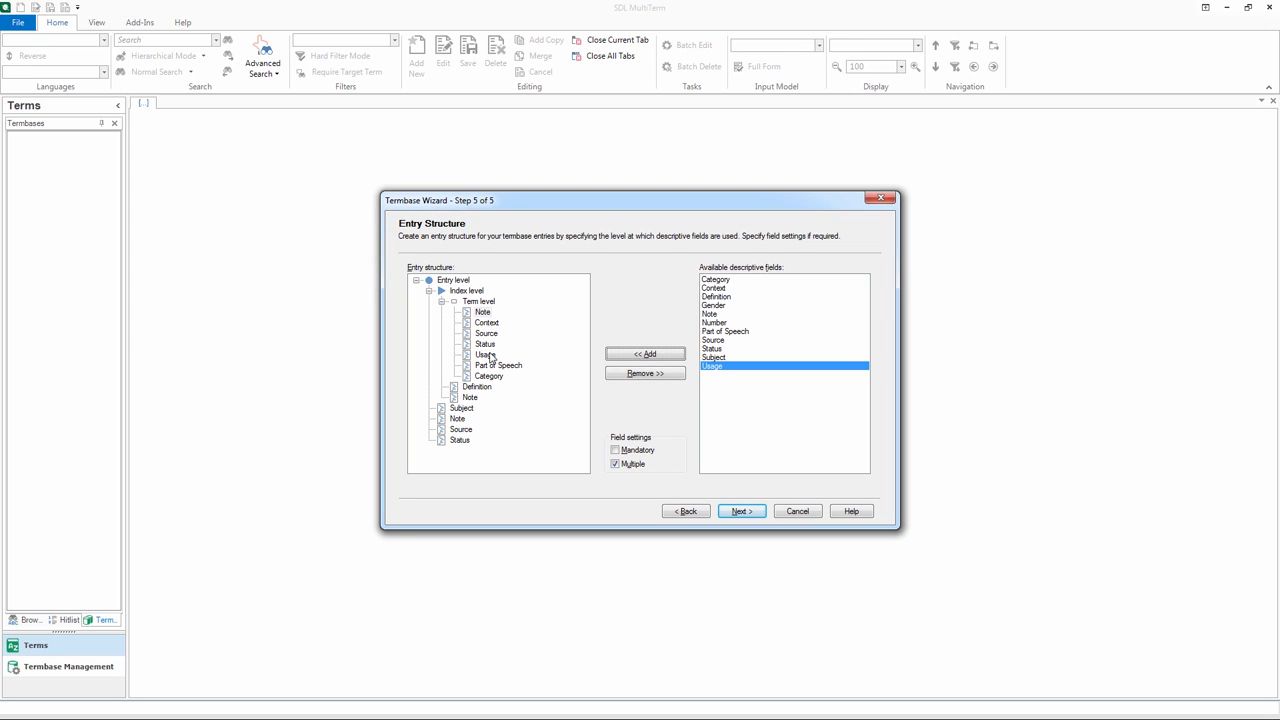
Step: Complete the Termbase Wizard to apply the termbase definition
click(637, 451)
click(735, 512)
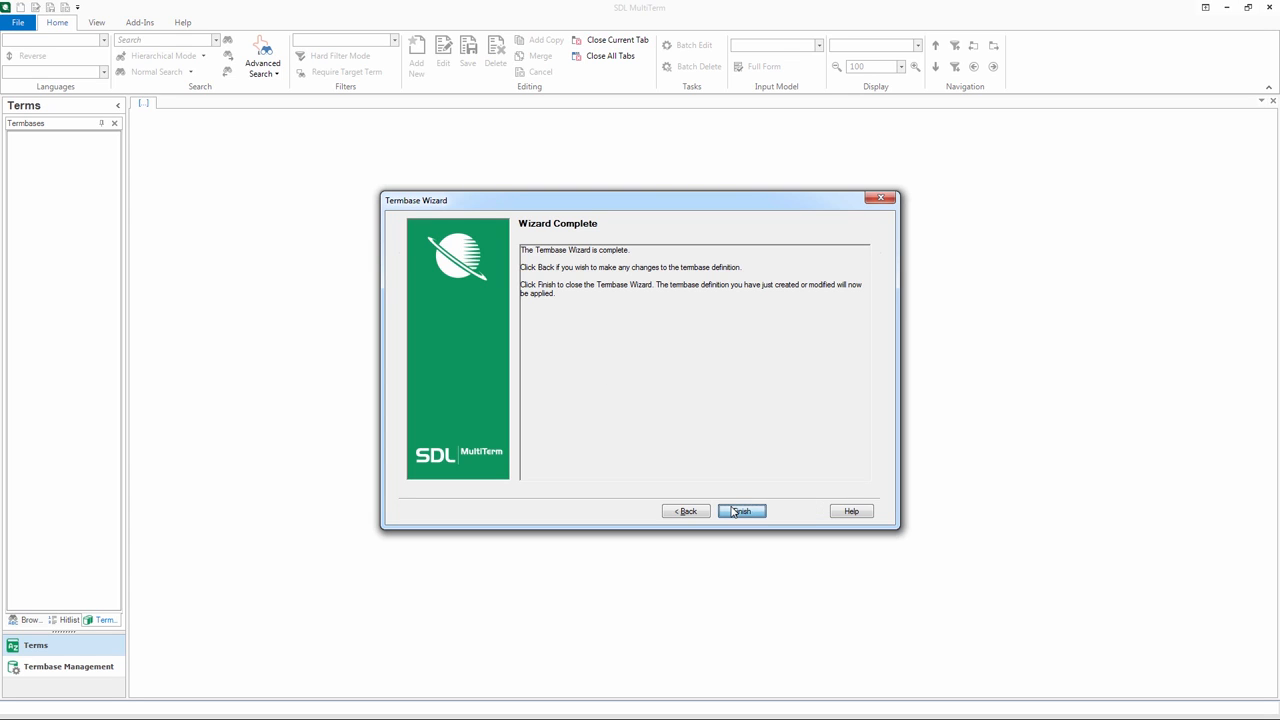
click(738, 511)
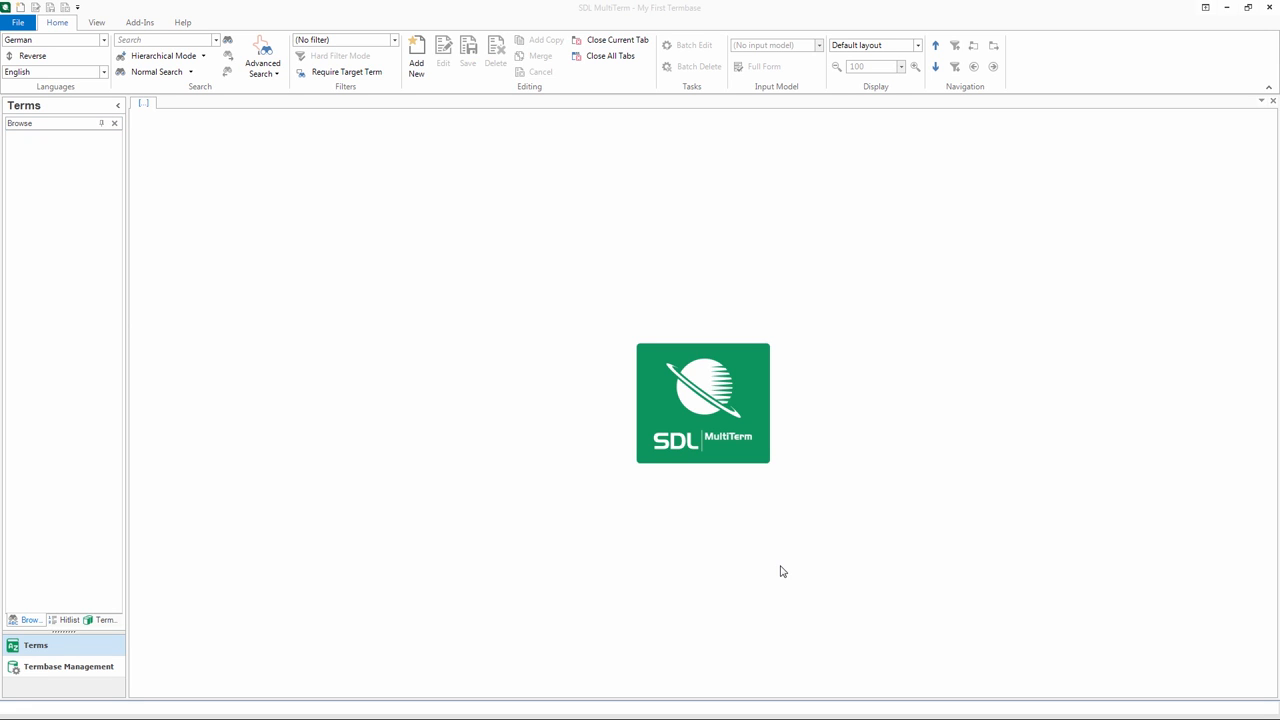
Step: Keep the Default layout and create a new entry with the German term "Fotodrucker"
click(917, 46)
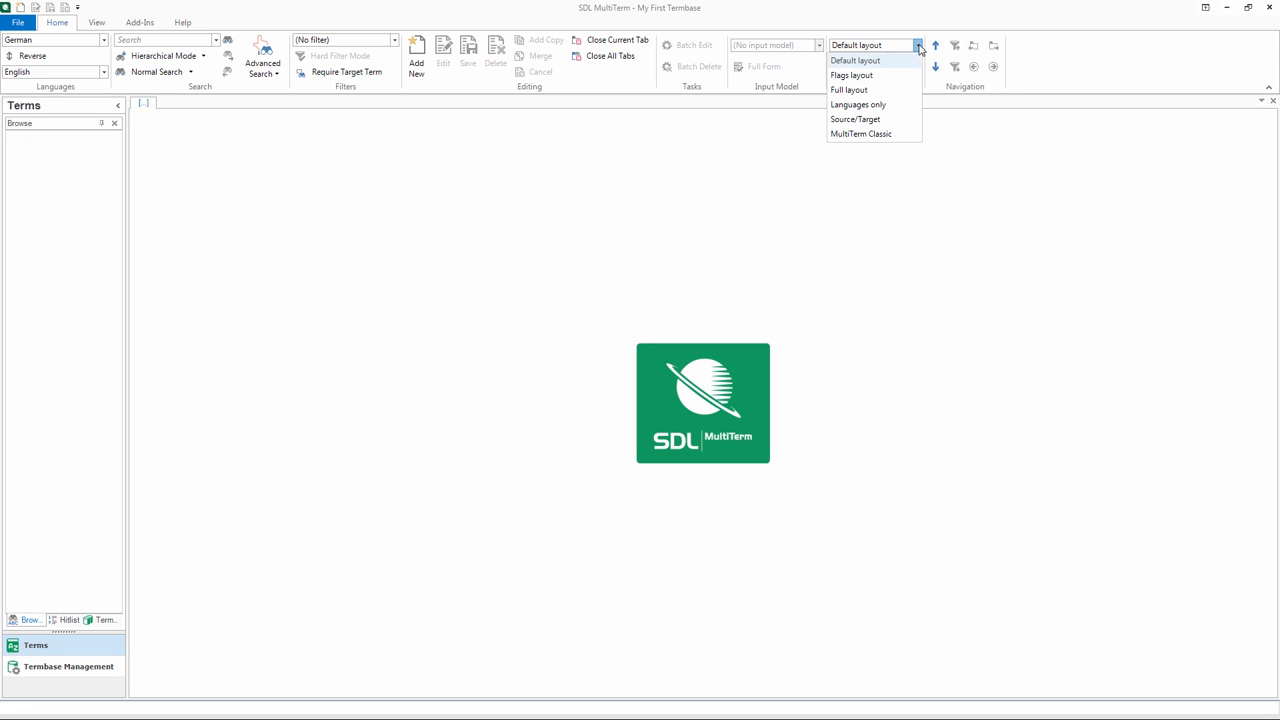
click(912, 62)
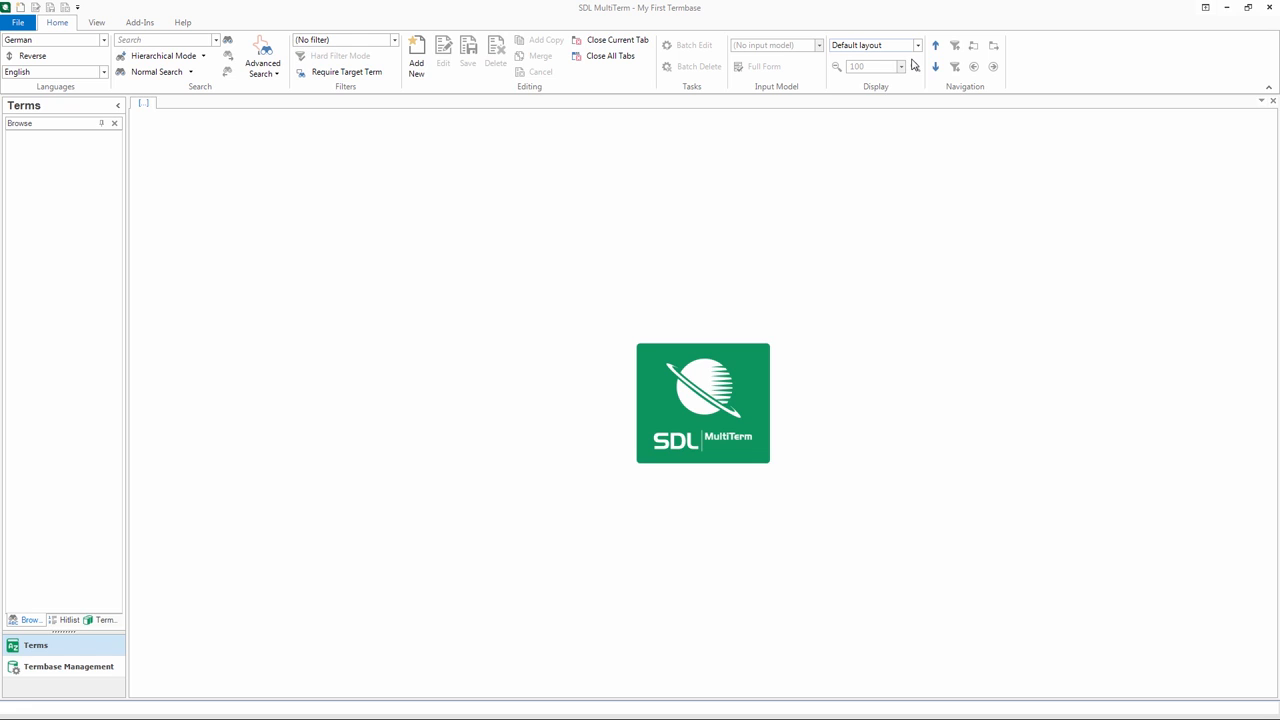
click(418, 60)
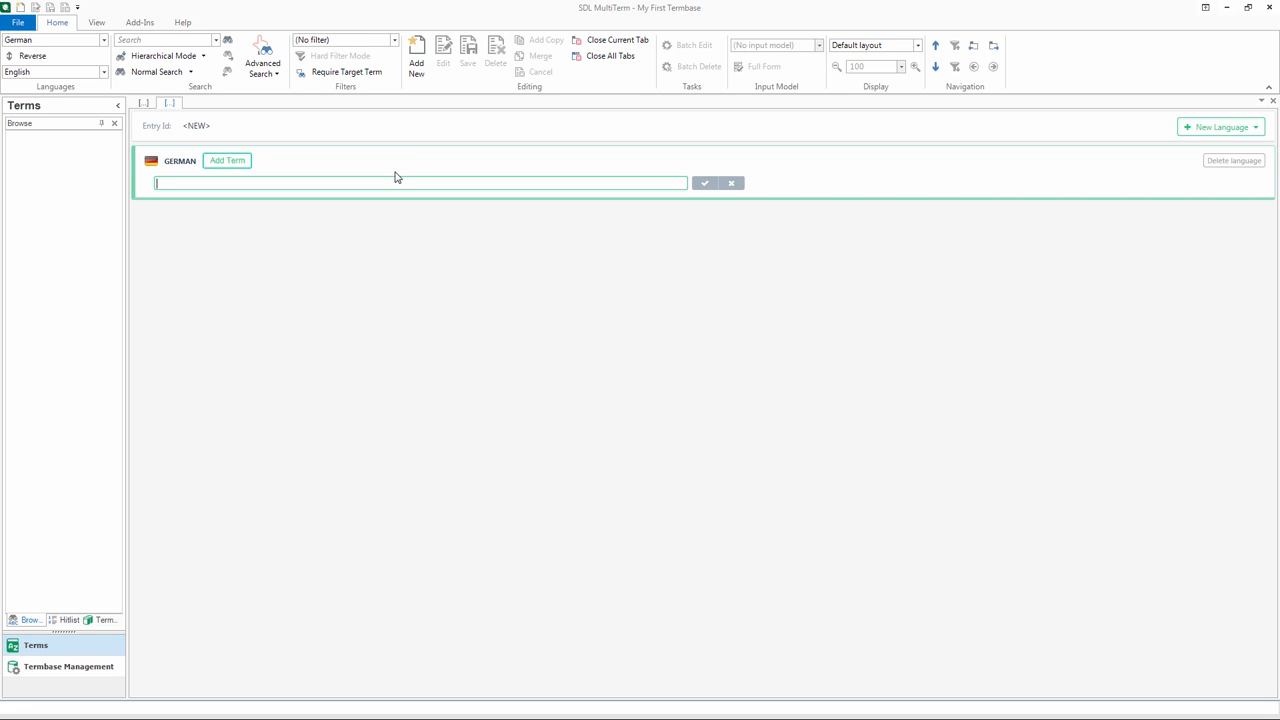
text(Fotodrucker)
click(703, 184)
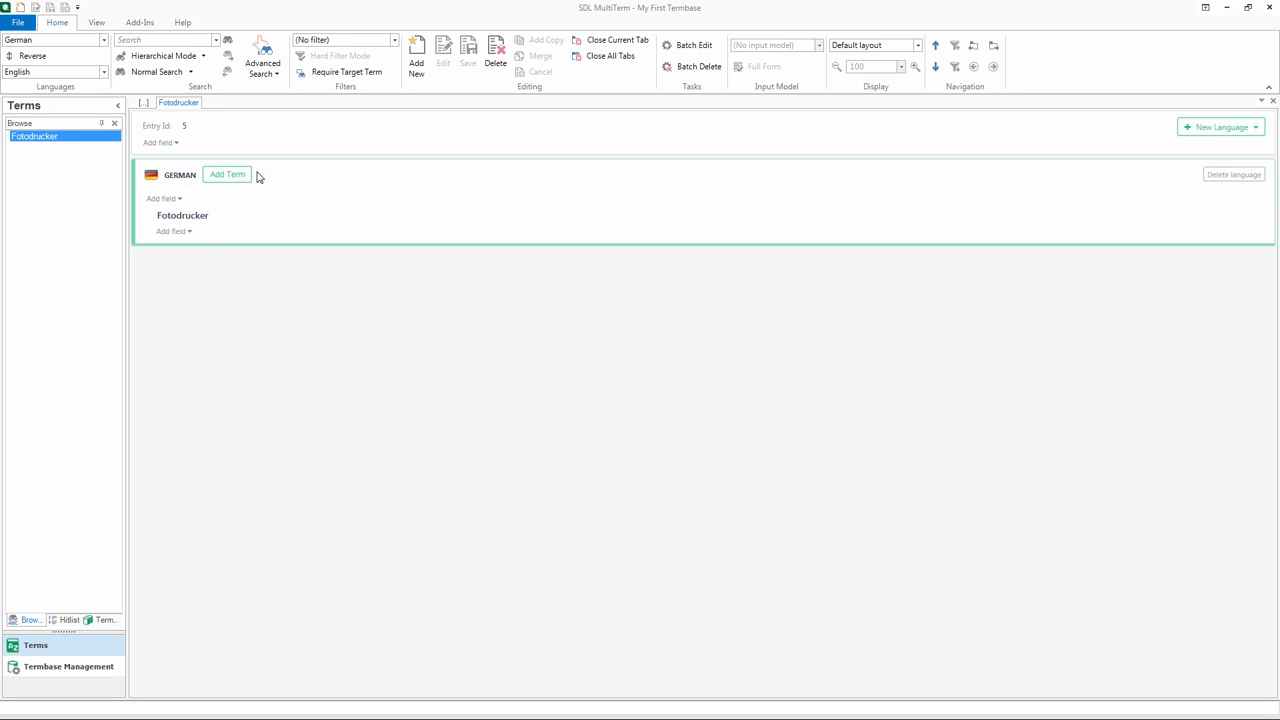
Step: Add an entry-level Subject field to the Fotodrucker entry with IT as its only value, removing General
click(176, 148)
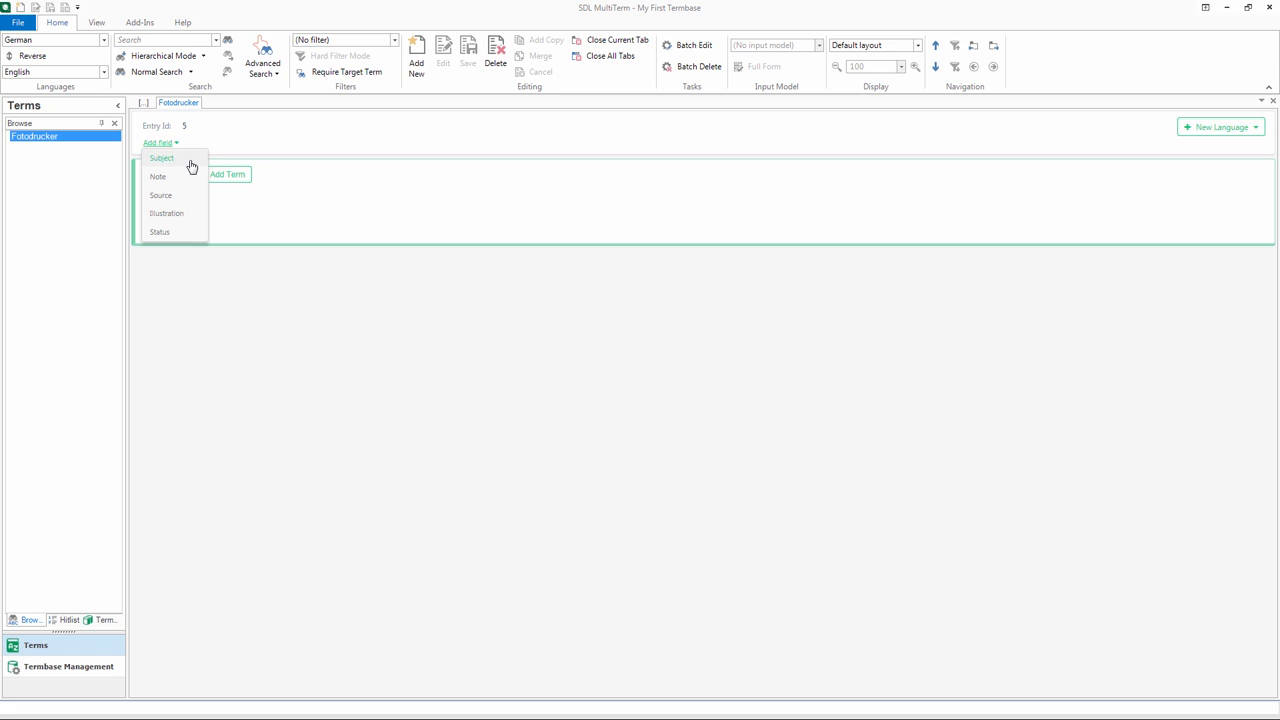
click(191, 165)
click(230, 144)
click(220, 175)
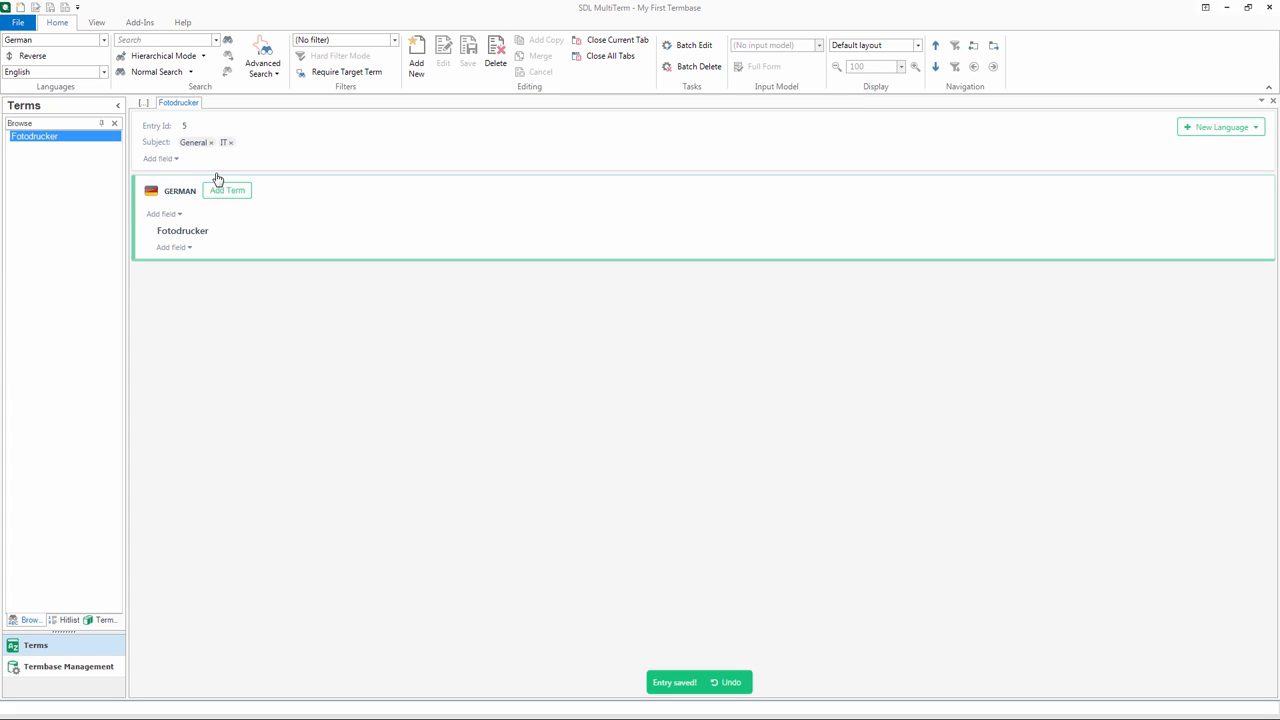
click(211, 143)
Step: Add English to the entry with the term "photo printer"
click(1220, 127)
click(1199, 146)
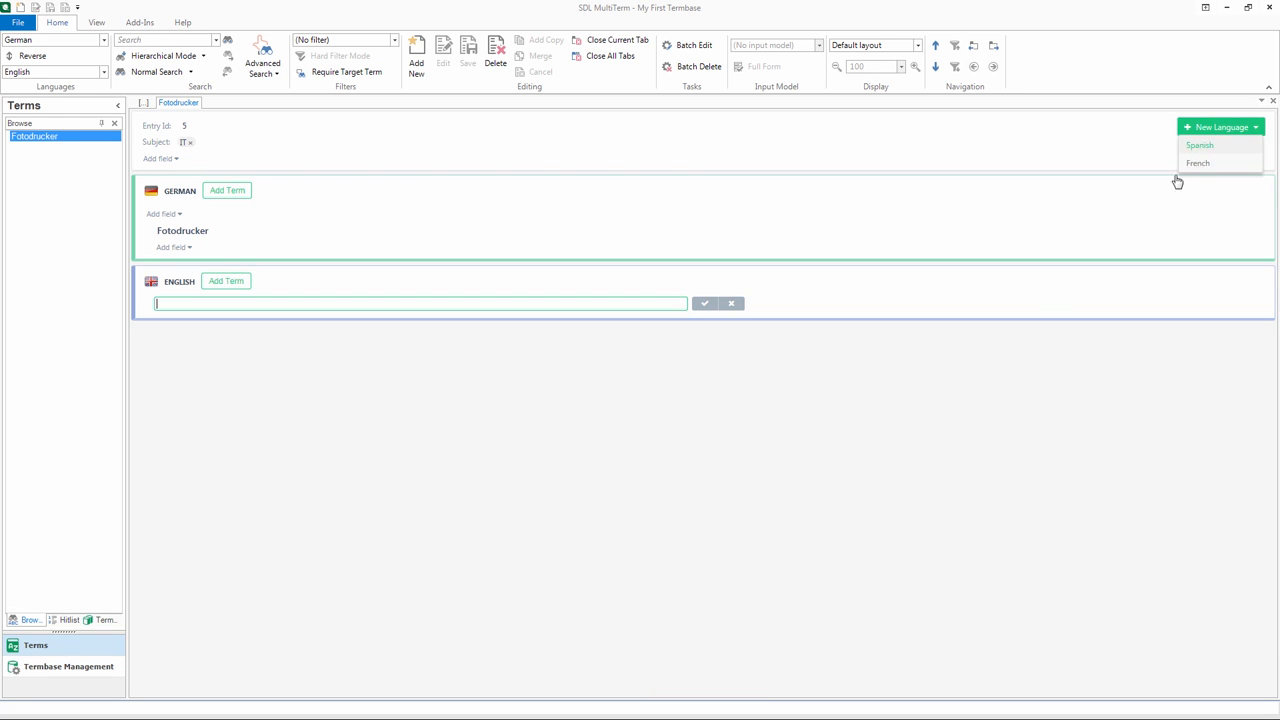
text(photo printer)
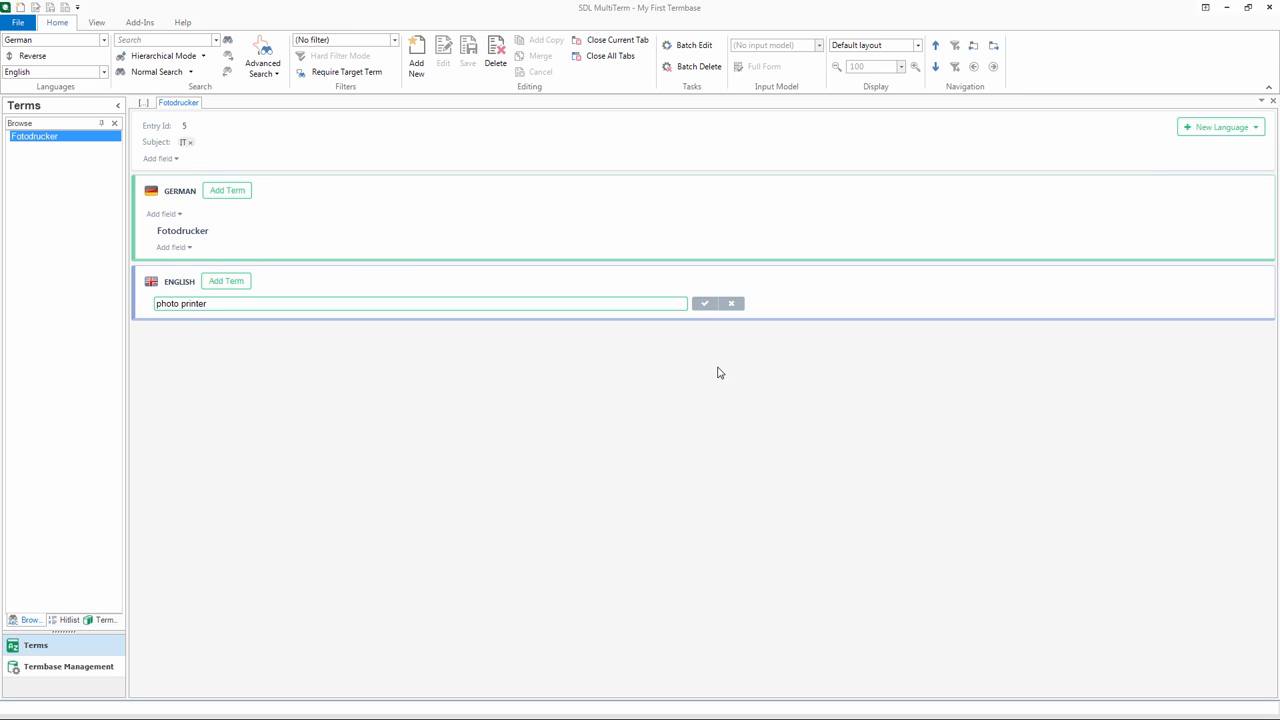
click(703, 305)
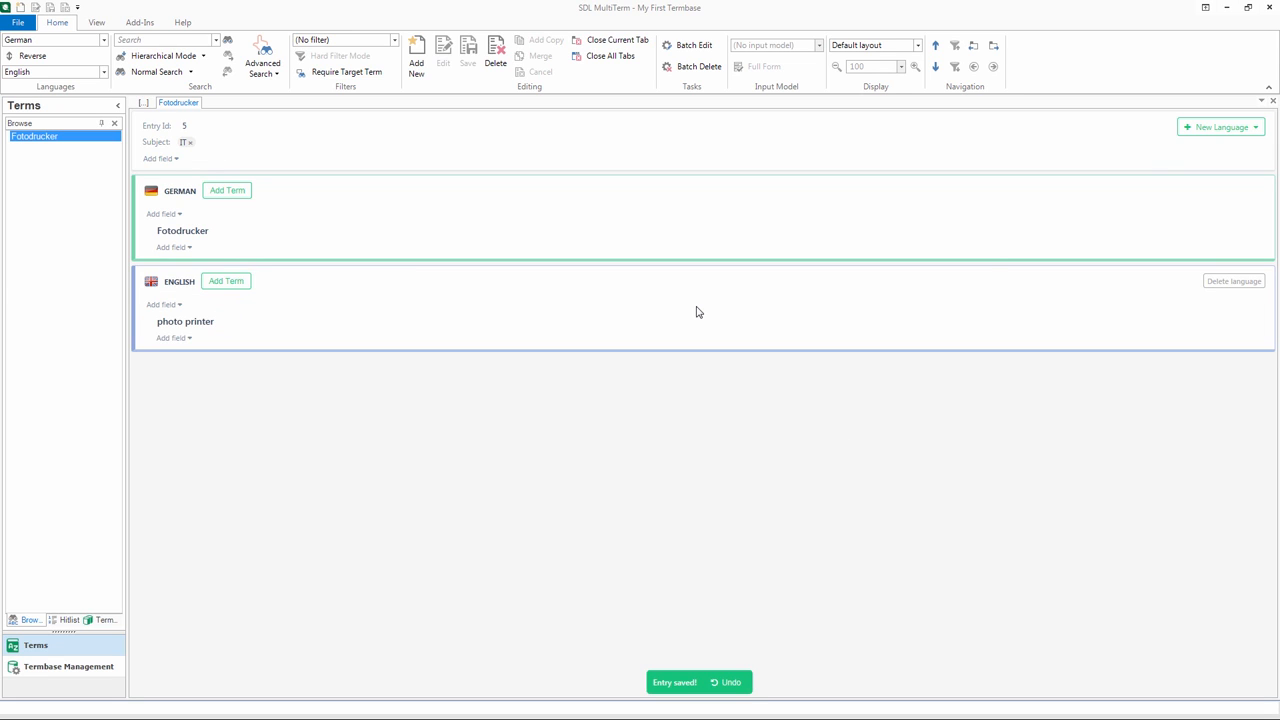
Step: Add French to the entry with the term "imprimante photo"
click(1212, 128)
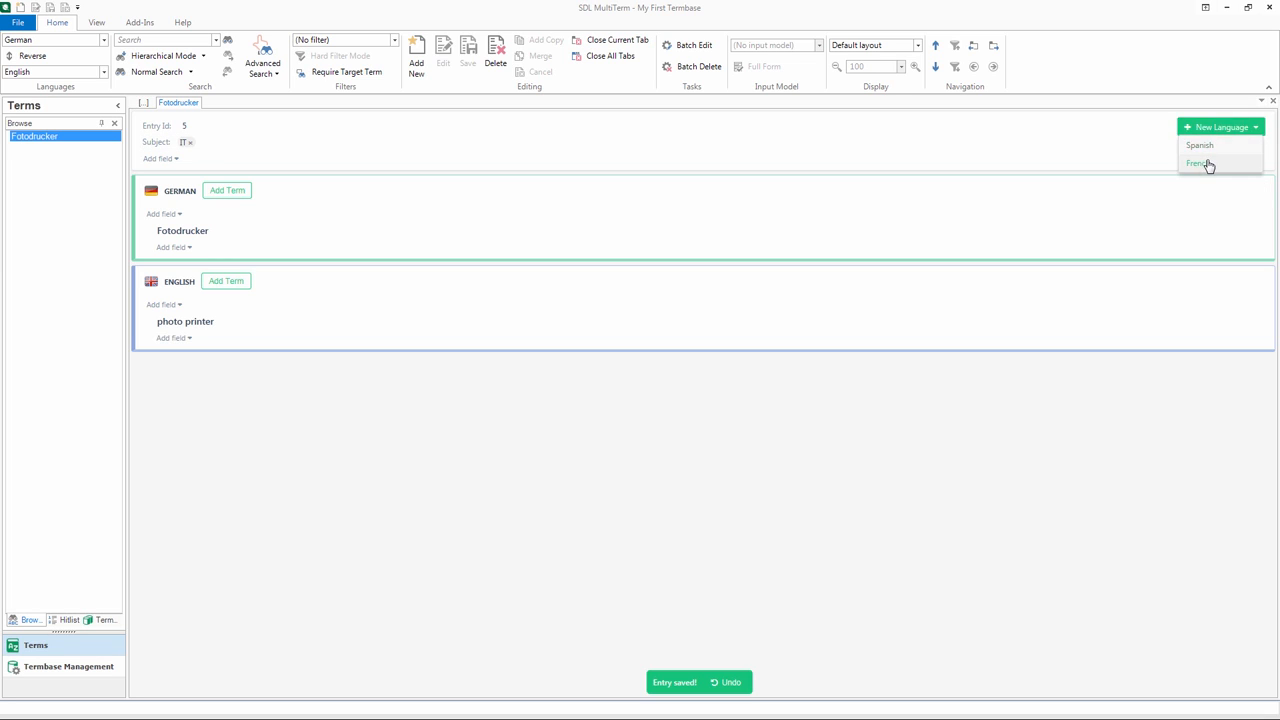
click(1198, 163)
text(imprimante photo)
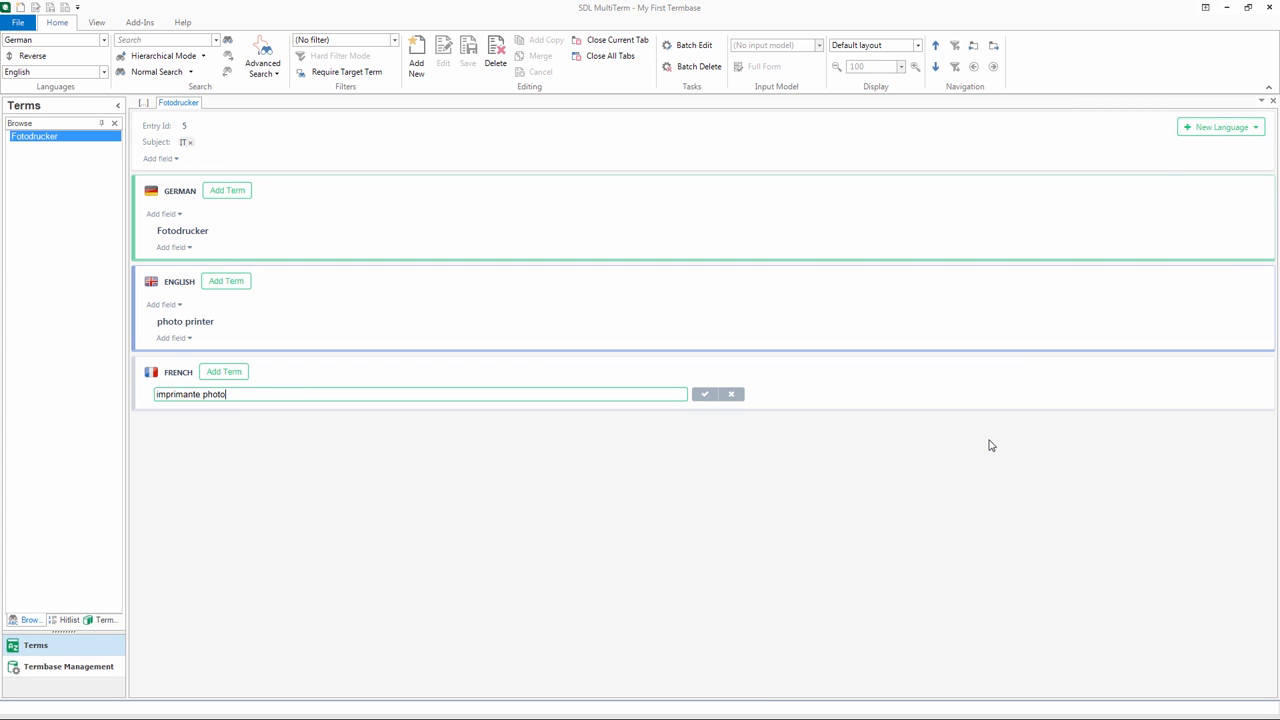
click(704, 394)
Step: Add Spanish to the entry with the term "impresora fotográfica"
click(1224, 128)
click(1229, 145)
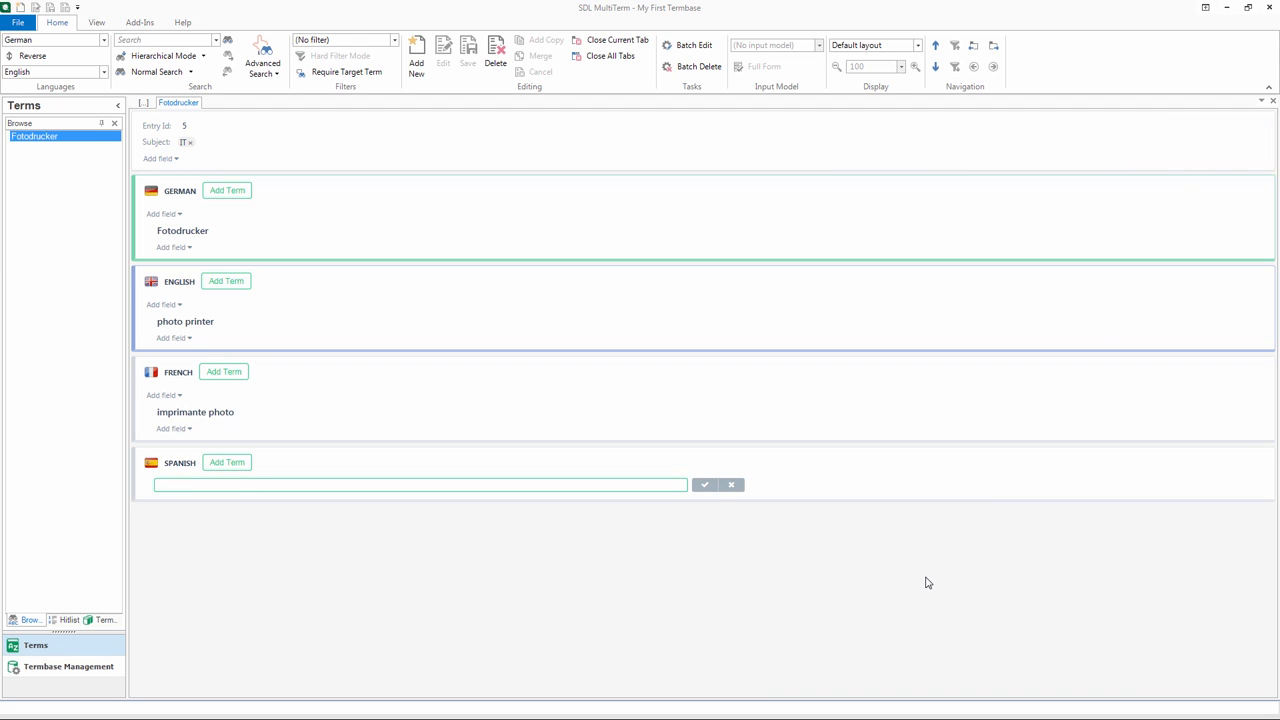
text(impresora fotográfica)
click(704, 485)
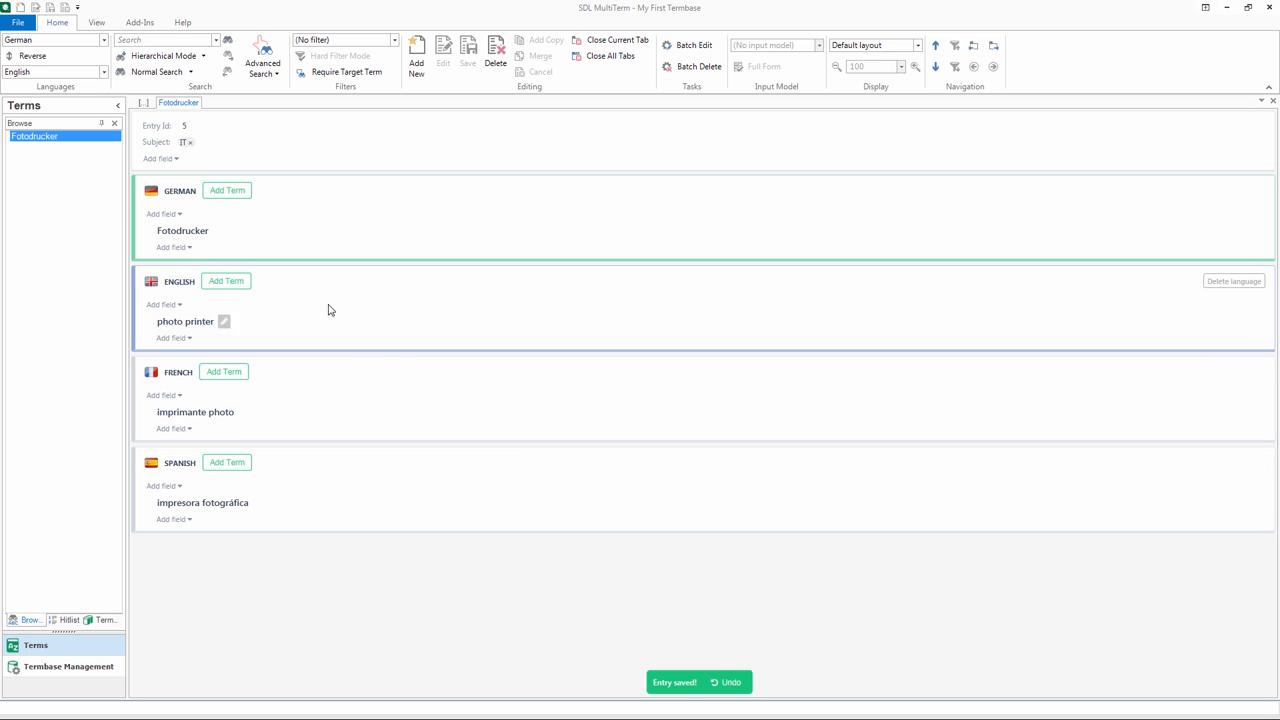
Step: Add "Photodrucker" as a second German term in the entry
click(229, 191)
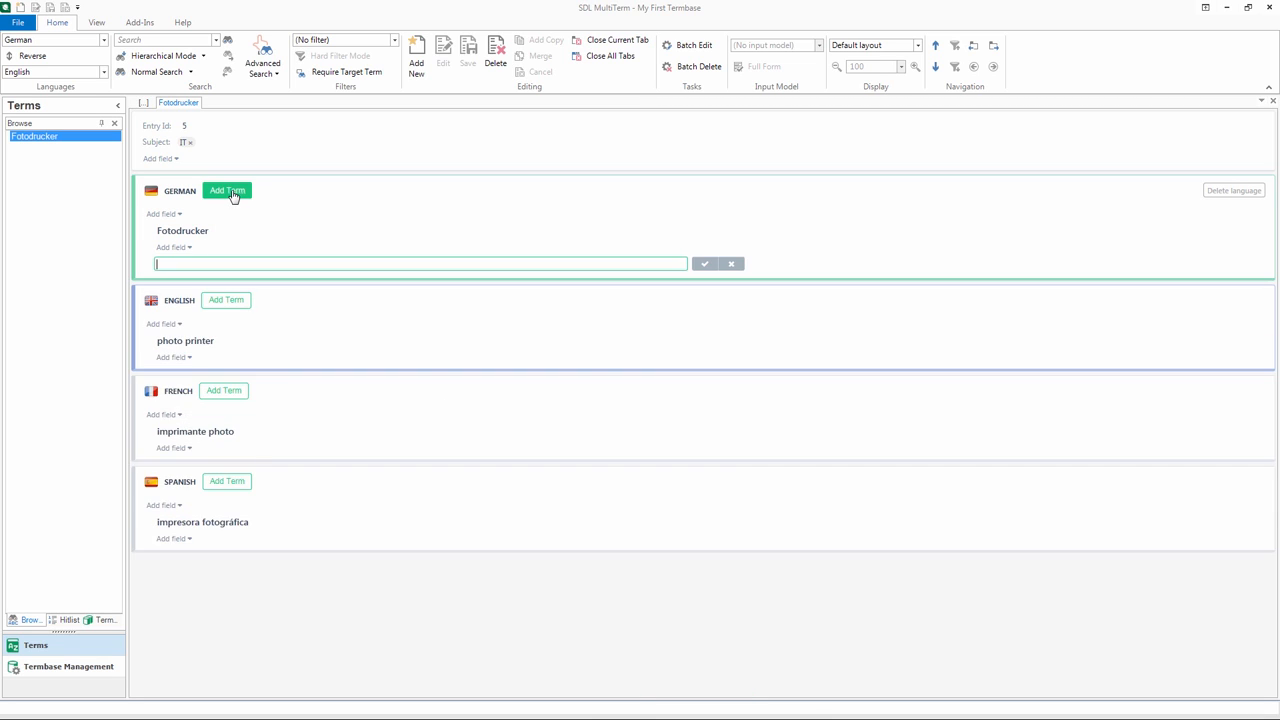
text(Photodrucker)
click(705, 264)
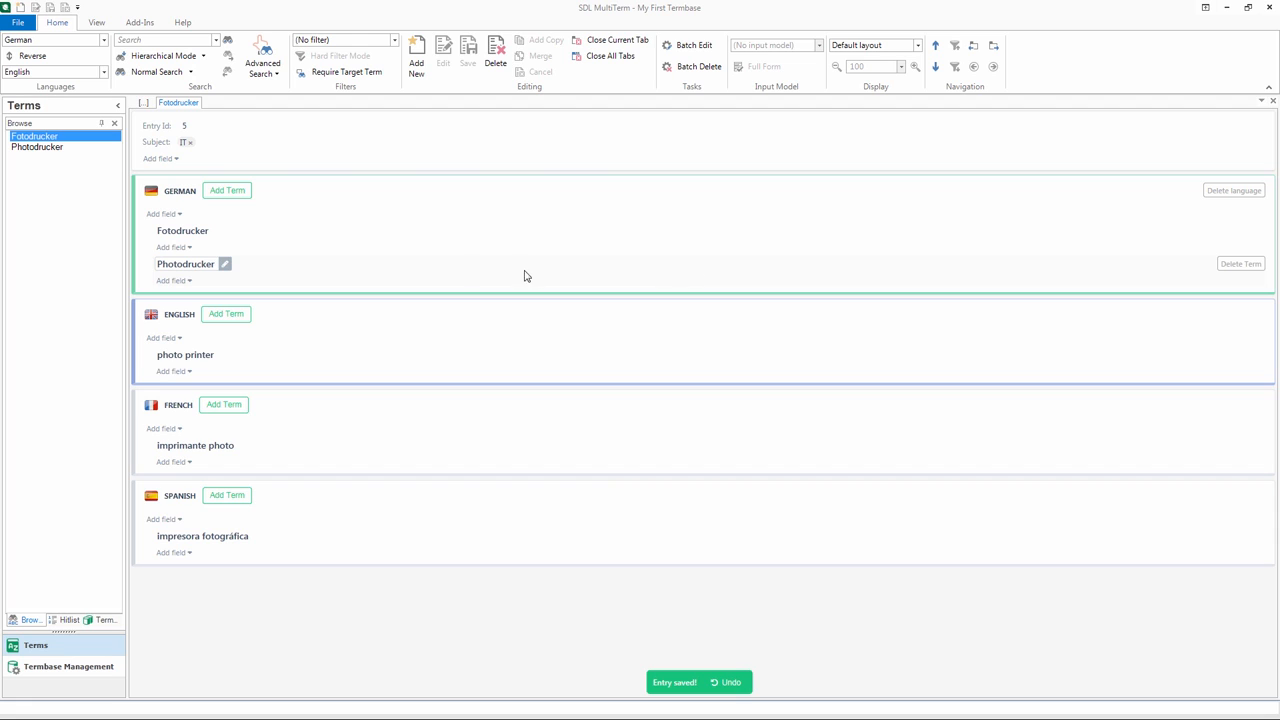
Step: Add a Note field to the term Photodrucker reading "Do not use this old term"
click(175, 281)
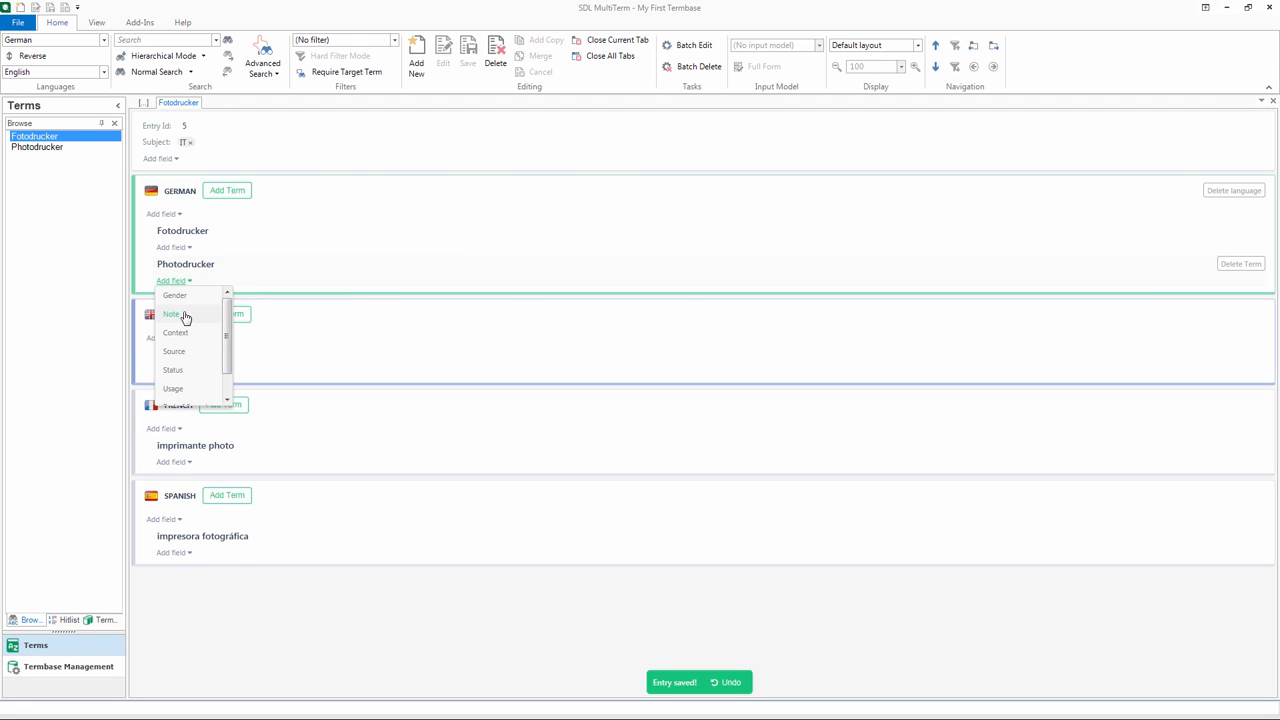
click(185, 313)
text(Do not use this old term)
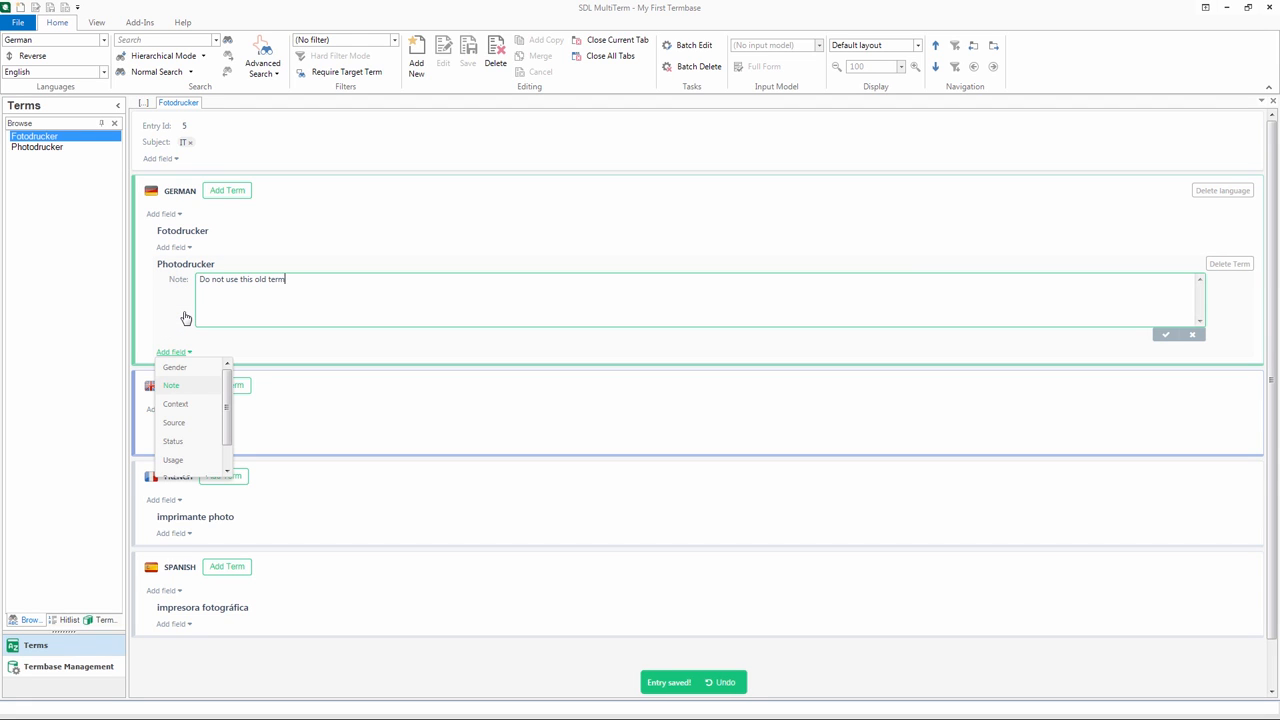
click(1163, 336)
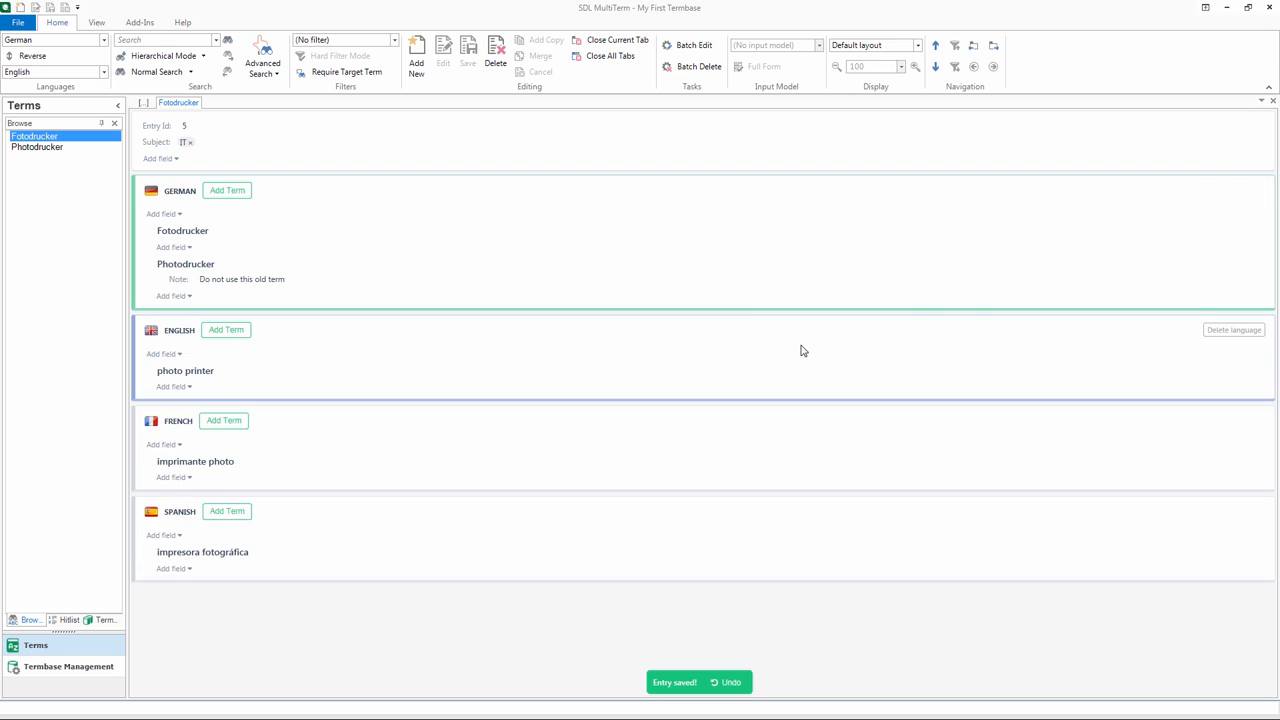
Step: Add a Status field to the term Photodrucker and set it to deprecated
click(173, 296)
click(193, 387)
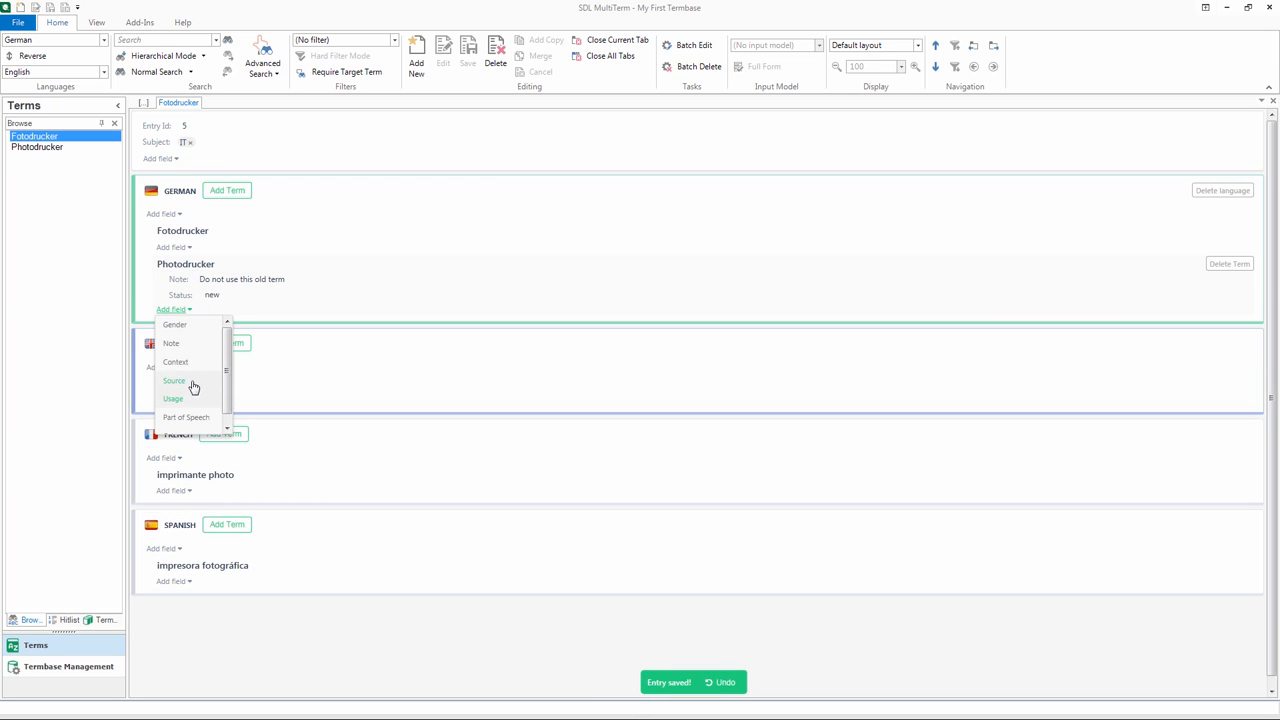
click(215, 295)
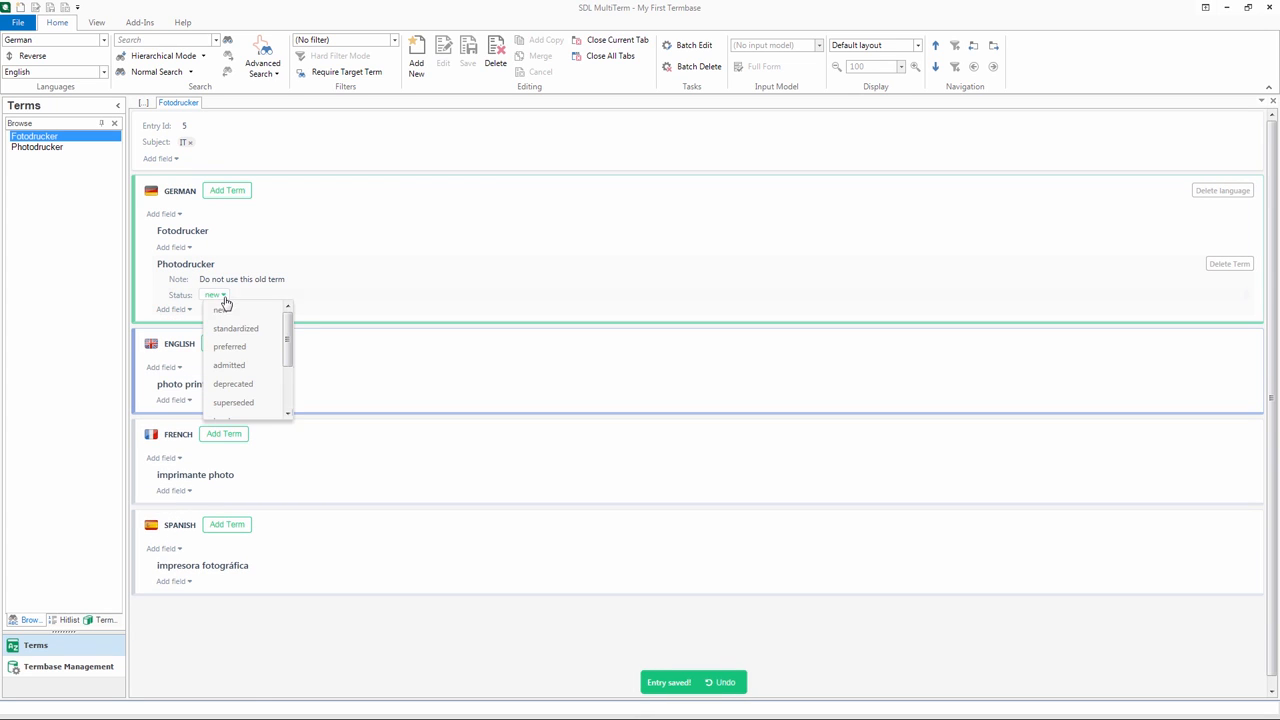
click(250, 384)
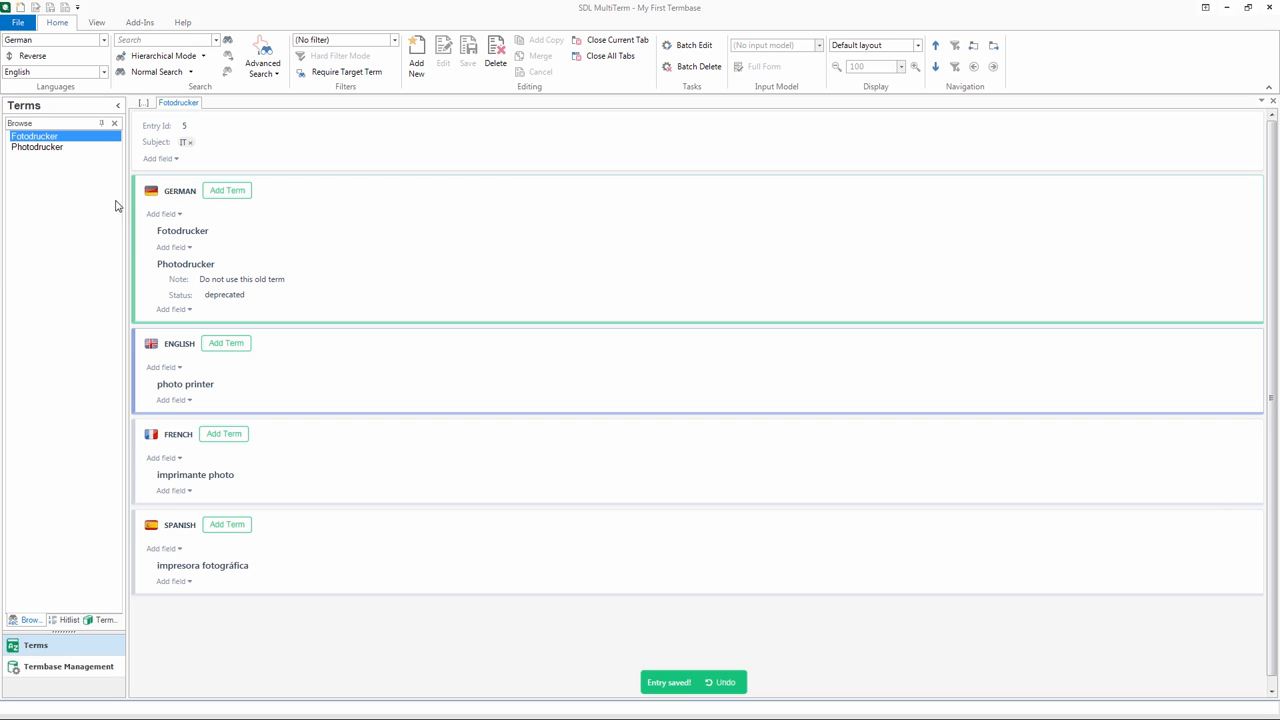
Step: Add an entry-level Illustration field using the image photoprinter.jpg
click(178, 160)
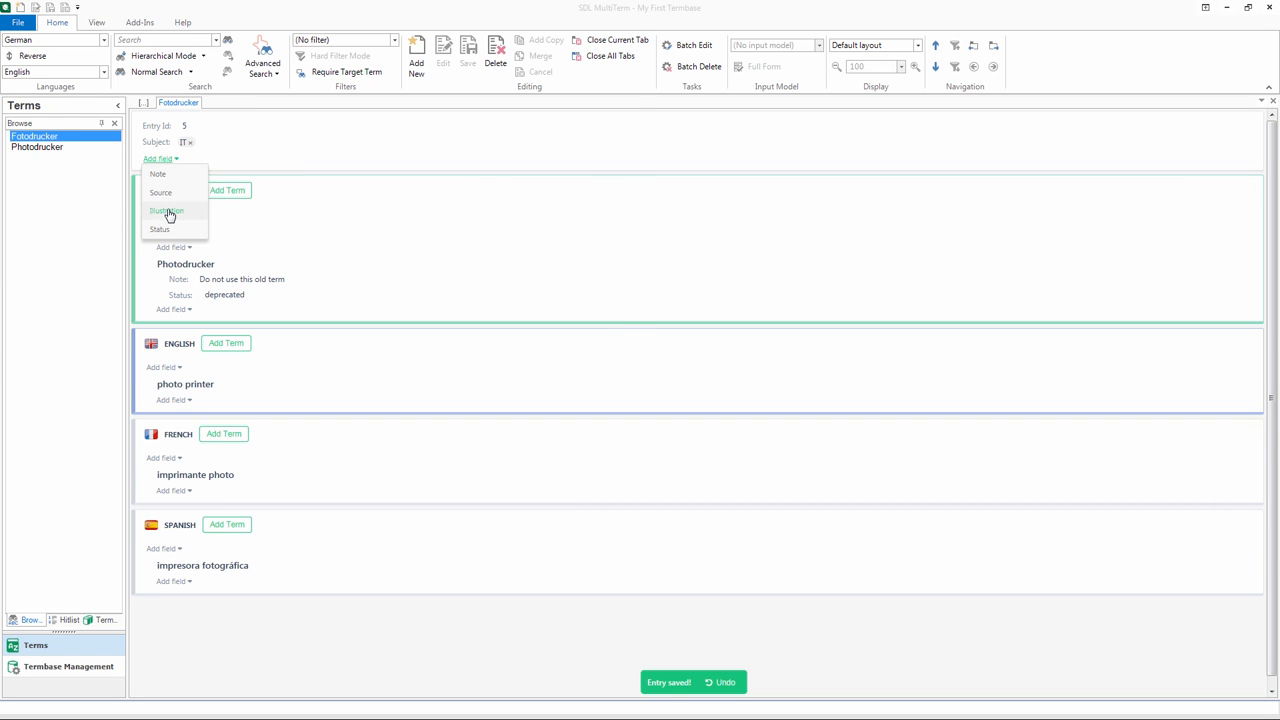
click(167, 212)
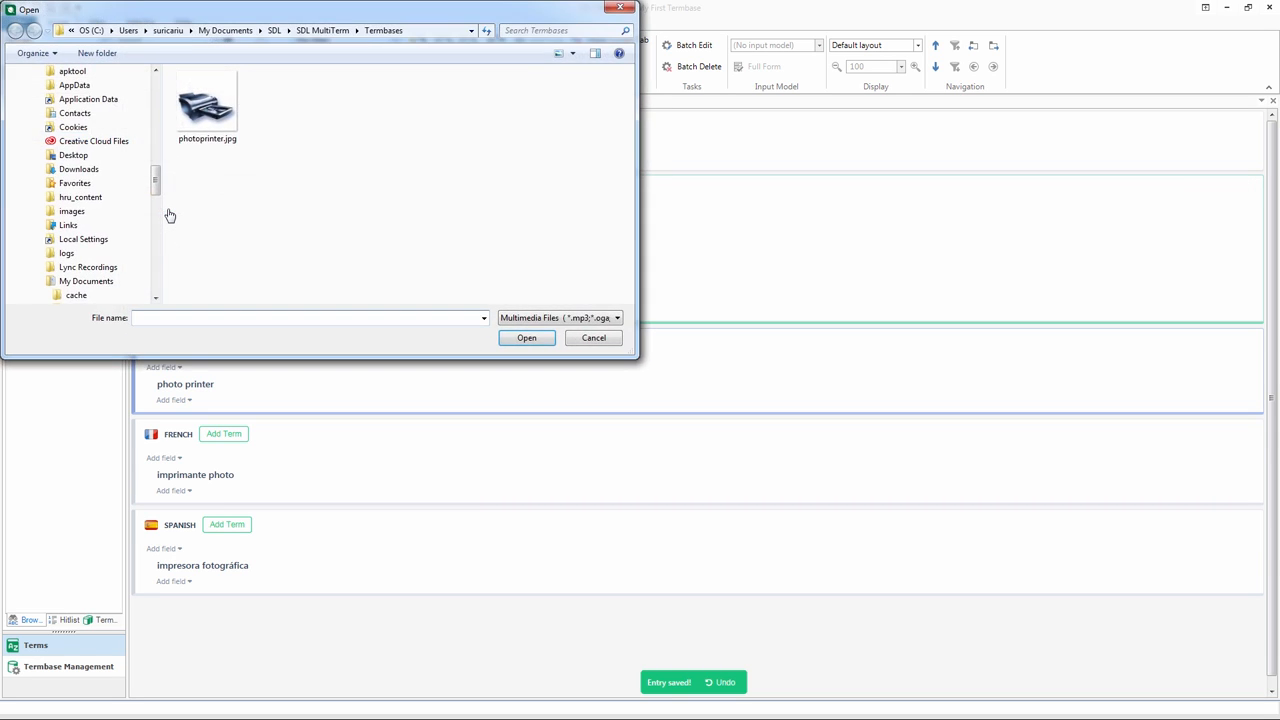
click(208, 106)
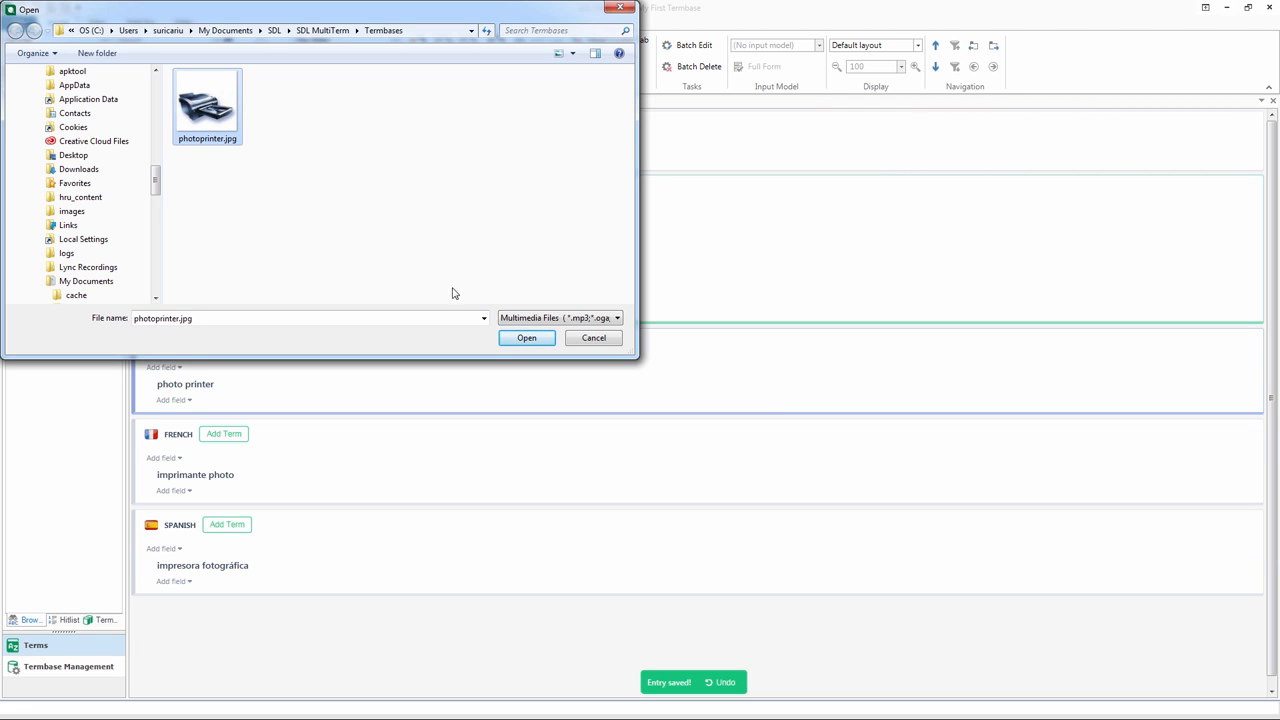
click(524, 338)
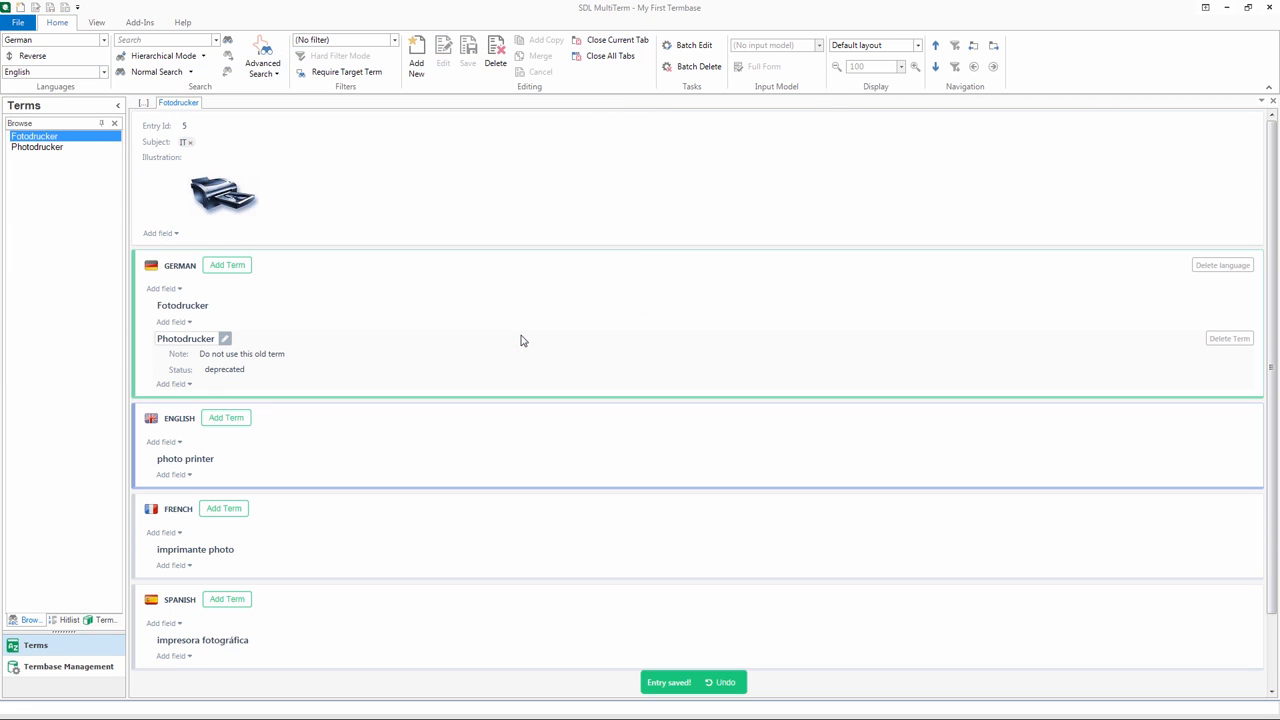